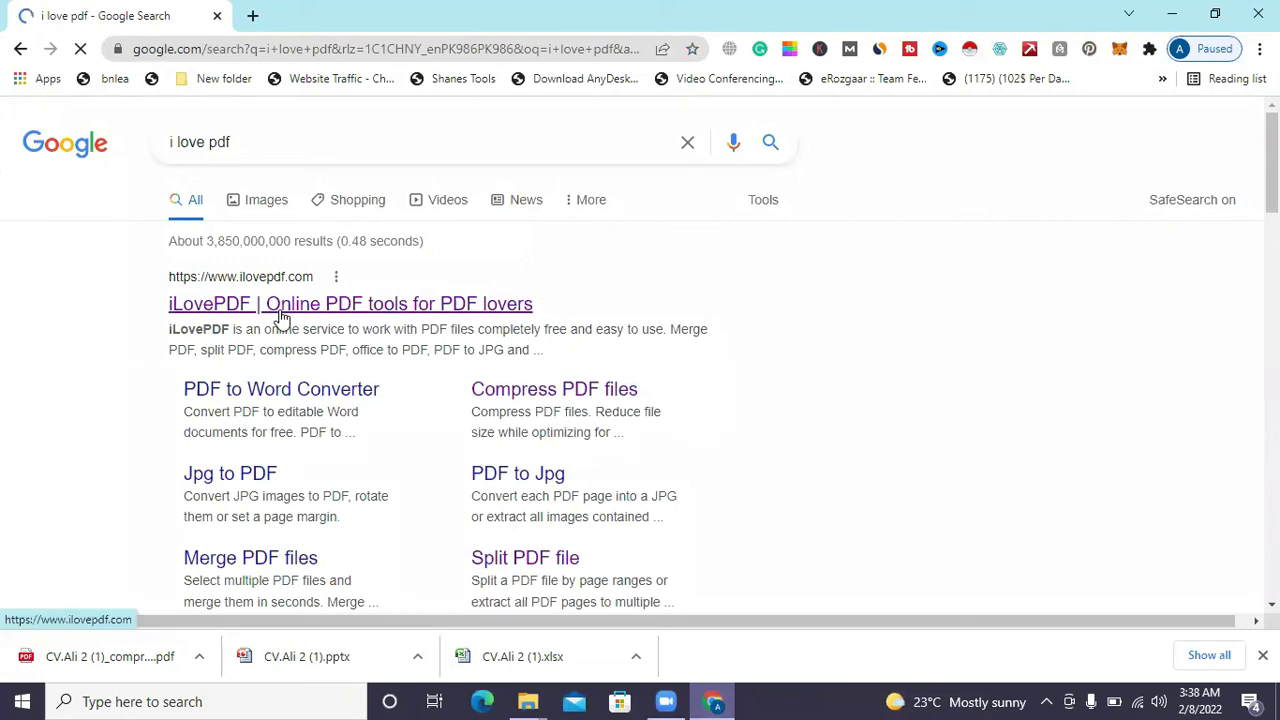
Step: Open the iLovePDF homepage from the Google results for 'i love pdf'
{"action": "left_click", "coordinate": [281, 316]}
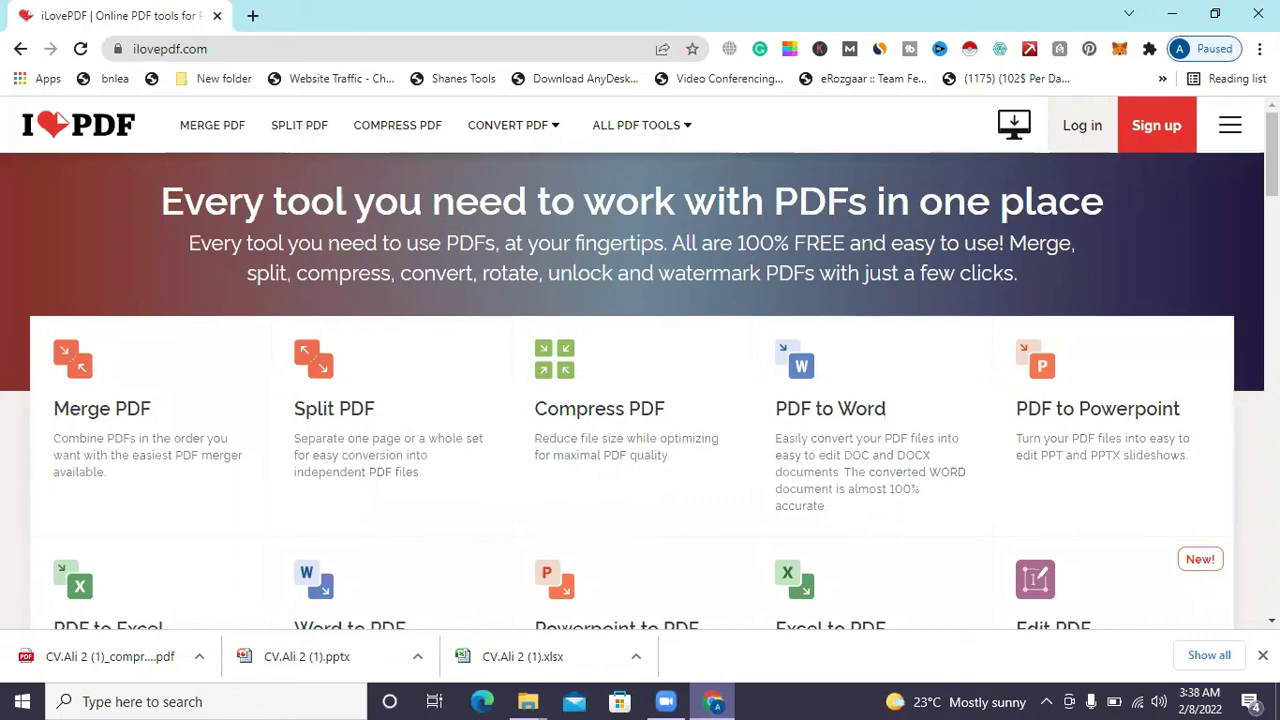
{"action": "scroll", "coordinate": [640, 390], "scroll_direction": "down", "scroll_amount": 2}
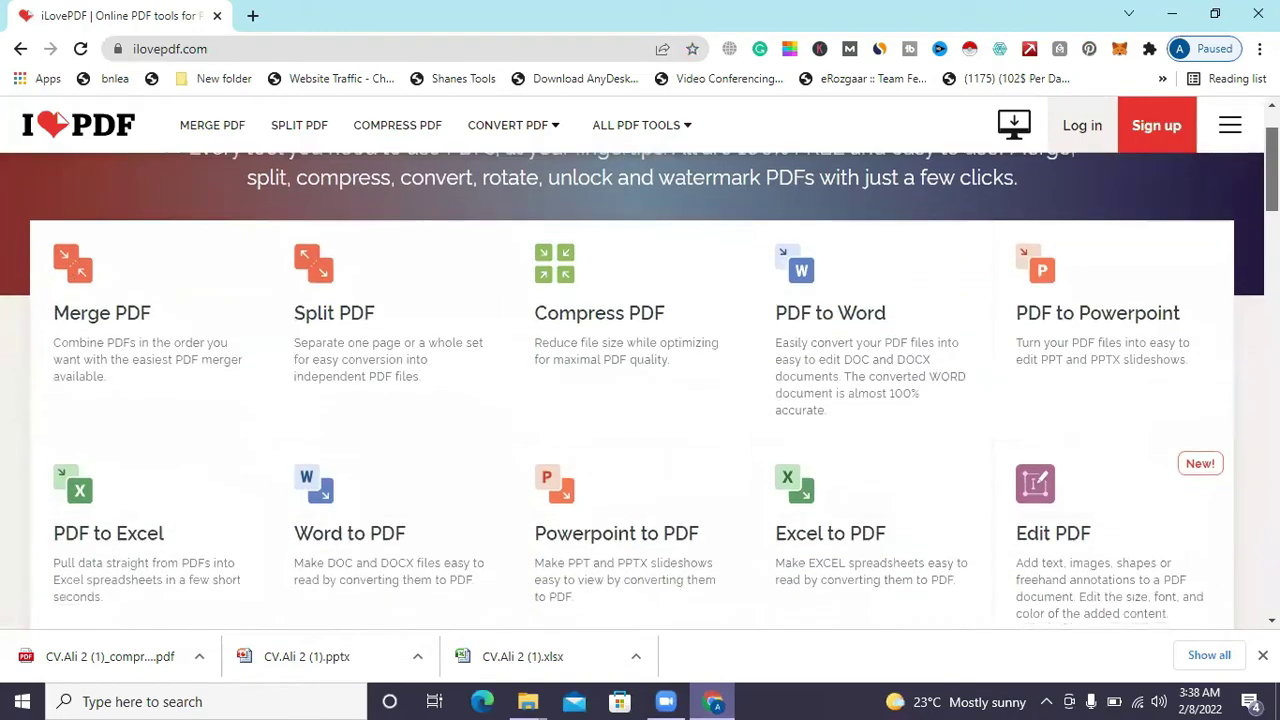
{"action": "scroll", "coordinate": [640, 390], "scroll_direction": "down", "scroll_amount": 7}
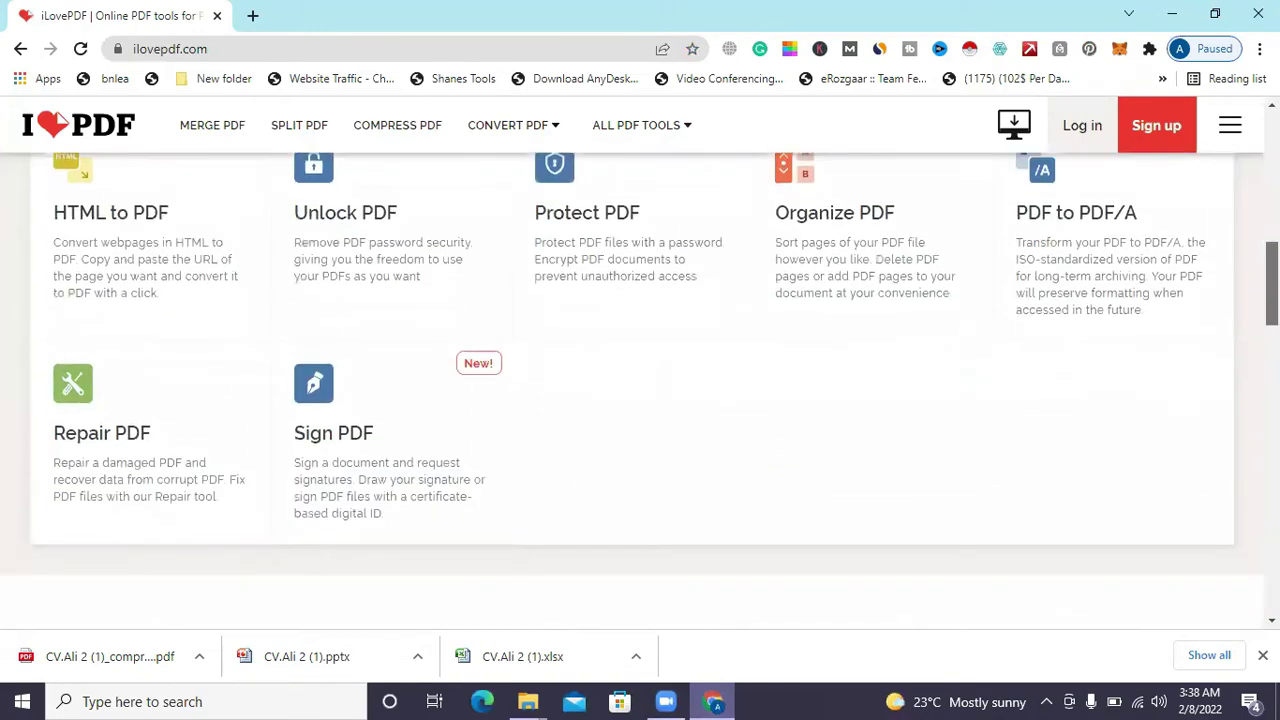
{"action": "scroll", "coordinate": [640, 390], "scroll_direction": "up", "scroll_amount": 3}
{"action": "scroll", "coordinate": [640, 390], "scroll_direction": "up", "scroll_amount": 4}
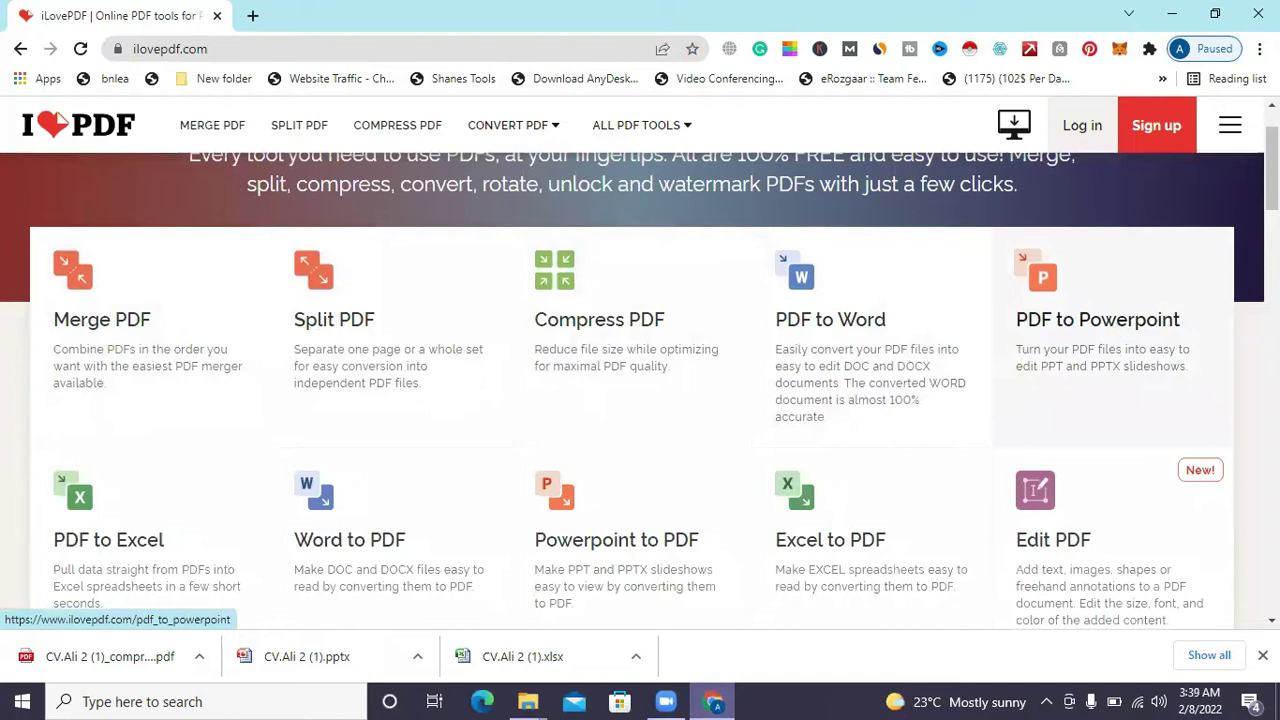
{"action": "scroll", "coordinate": [640, 376], "scroll_direction": "down", "scroll_amount": 2}
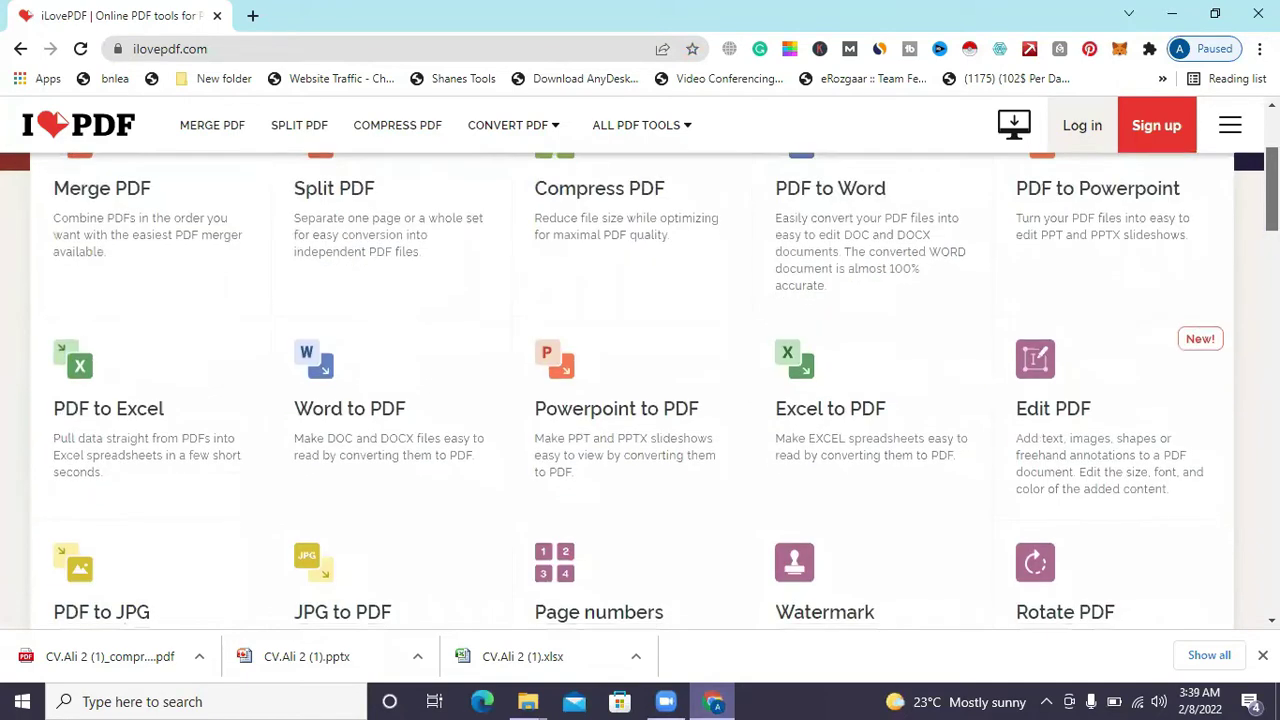
{"action": "scroll", "coordinate": [640, 390], "scroll_direction": "down", "scroll_amount": 2}
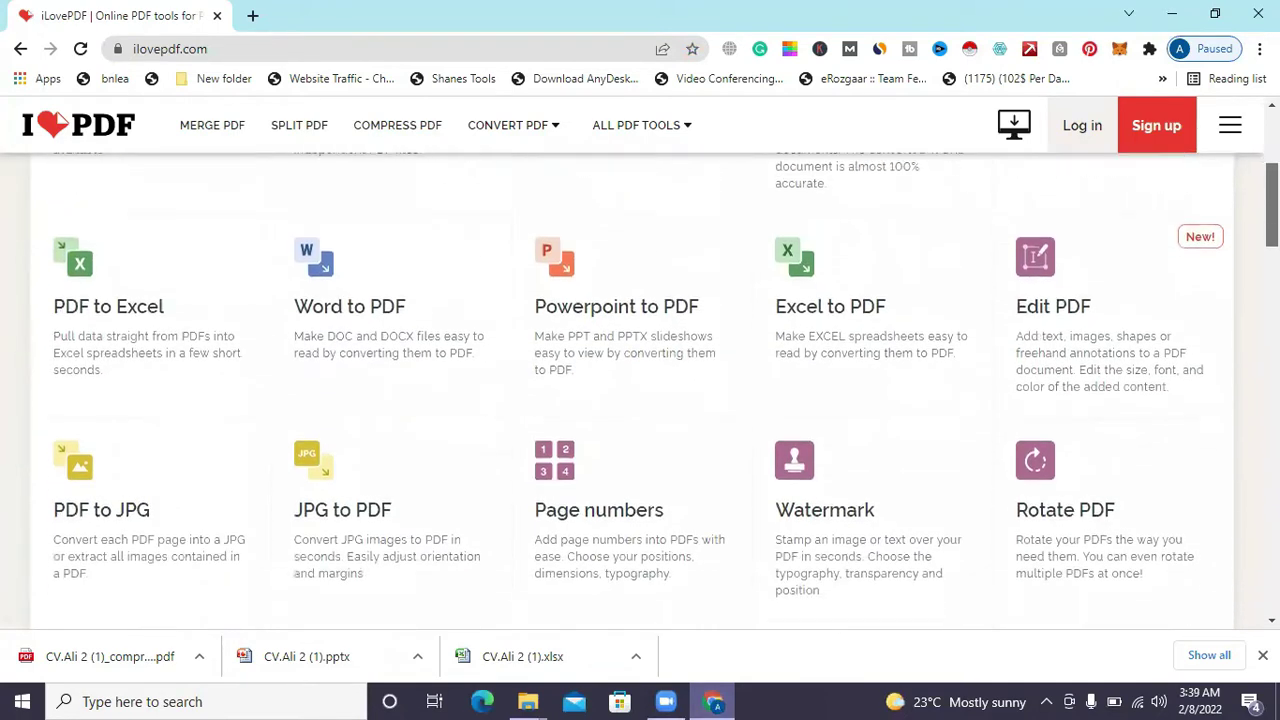
{"action": "scroll", "coordinate": [640, 390], "scroll_direction": "down", "scroll_amount": 1}
{"action": "scroll", "coordinate": [640, 390], "scroll_direction": "down", "scroll_amount": 1}
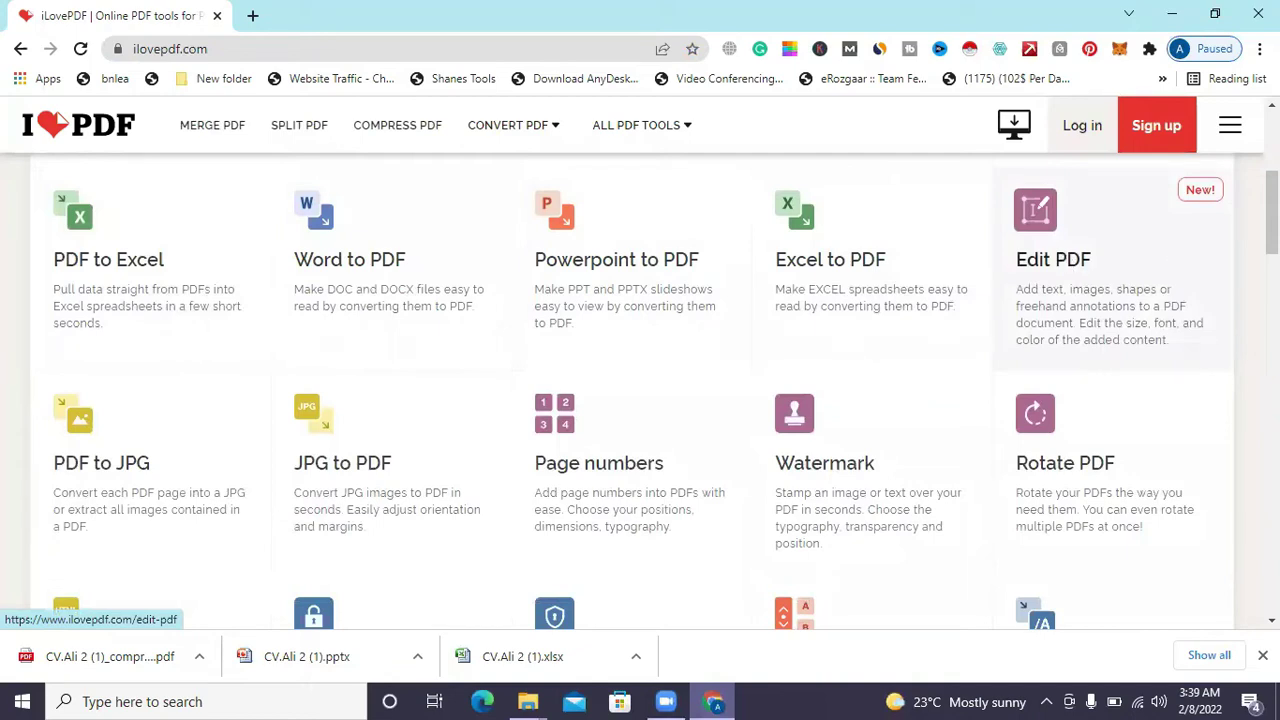
{"action": "scroll", "coordinate": [1100, 300], "scroll_direction": "down", "scroll_amount": 1}
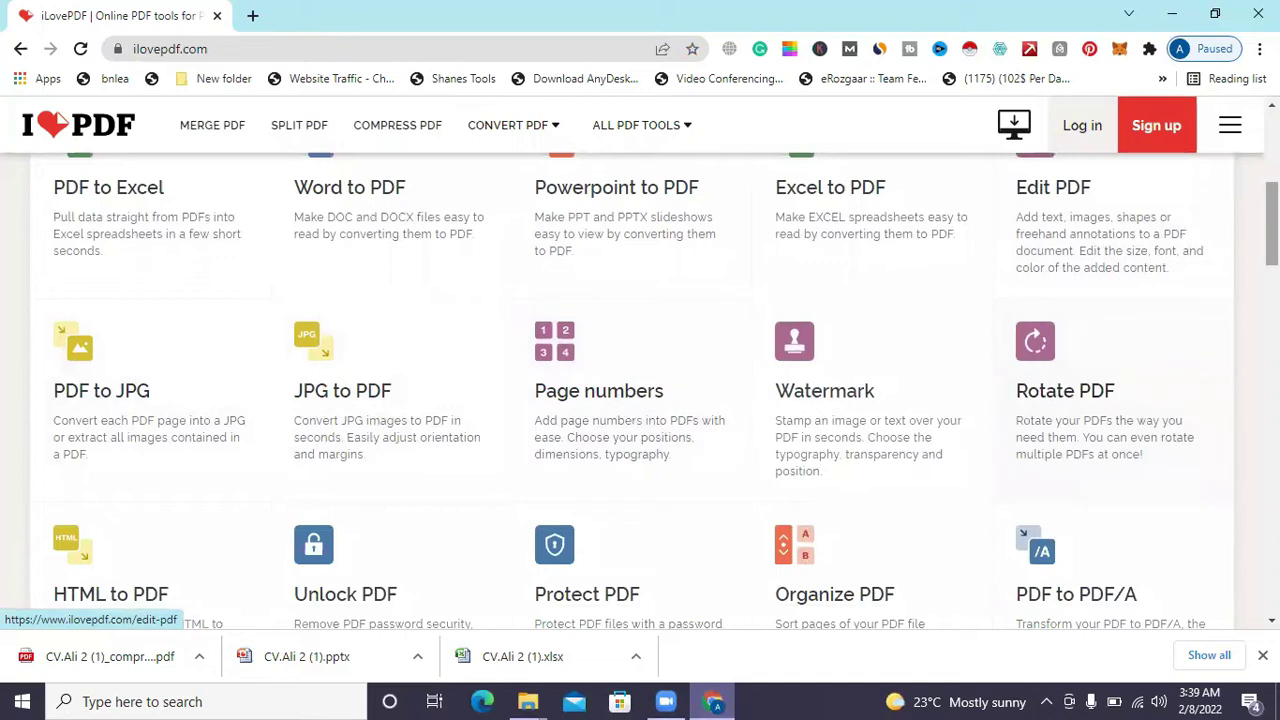
{"action": "scroll", "coordinate": [1270, 230], "scroll_direction": "down", "scroll_amount": 3}
{"action": "scroll", "coordinate": [1270, 240], "scroll_direction": "down", "scroll_amount": 5}
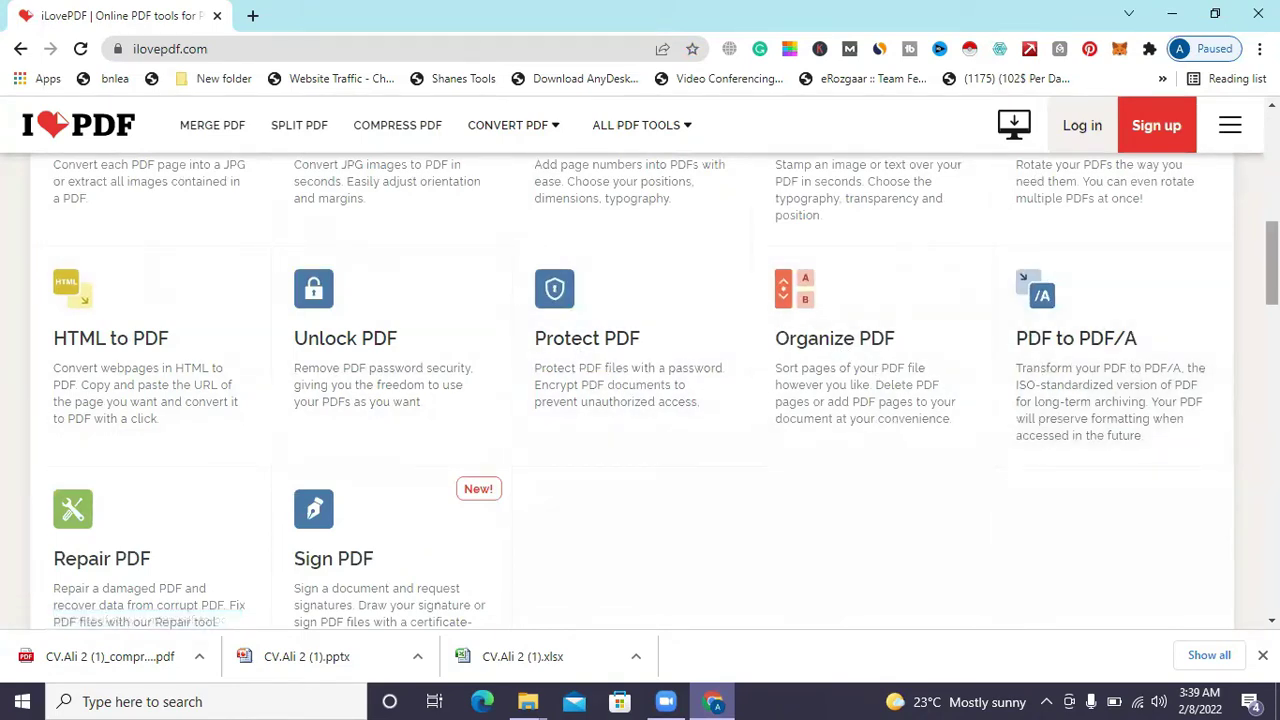
{"action": "scroll", "coordinate": [640, 400], "scroll_direction": "down", "scroll_amount": 1}
{"action": "scroll", "coordinate": [157, 463], "scroll_direction": "down", "scroll_amount": 1}
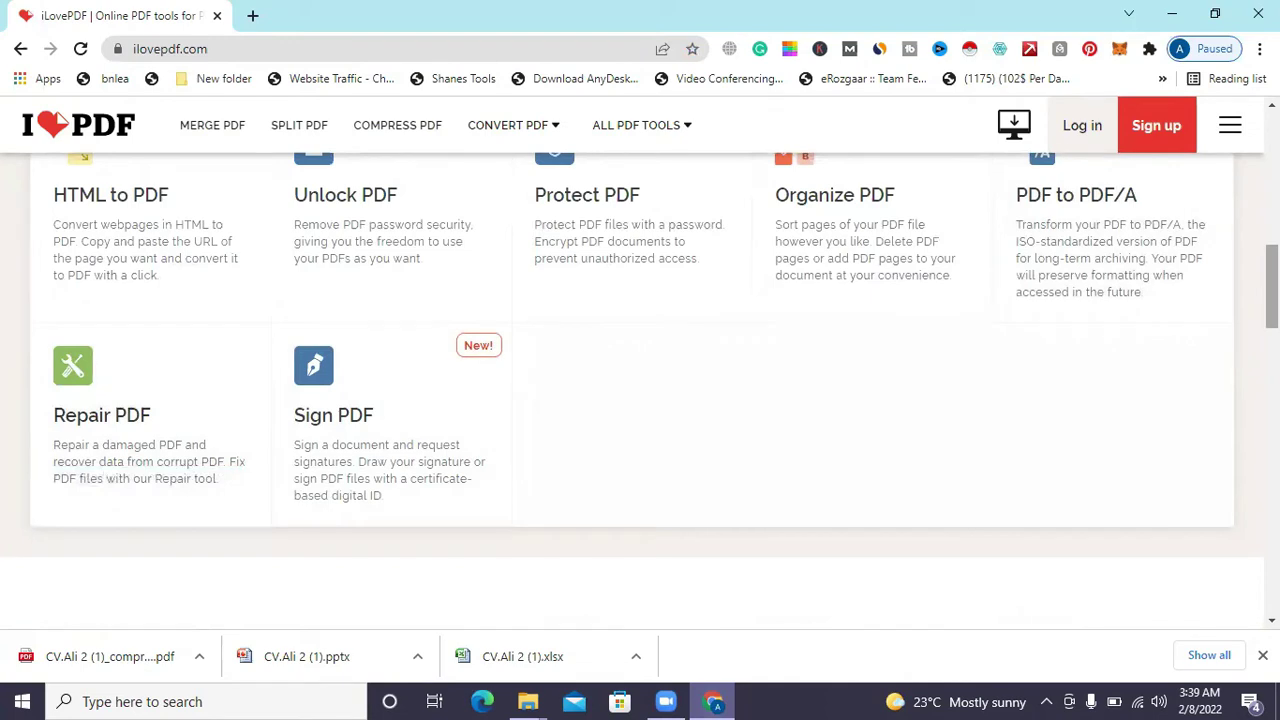
{"action": "scroll", "coordinate": [640, 380], "scroll_direction": "up", "scroll_amount": 4}
{"action": "scroll", "coordinate": [640, 380], "scroll_direction": "up", "scroll_amount": 3}
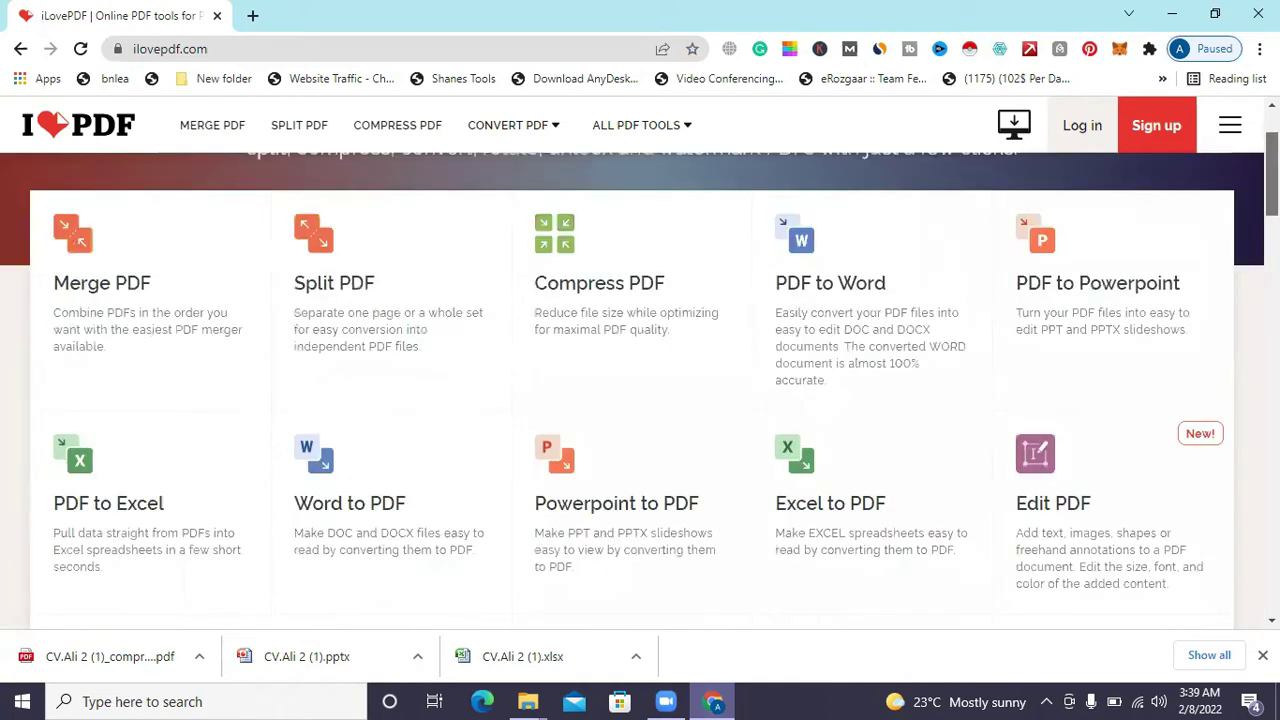
{"action": "scroll", "coordinate": [640, 380], "scroll_direction": "down", "scroll_amount": 1}
{"action": "scroll", "coordinate": [640, 380], "scroll_direction": "down", "scroll_amount": 1}
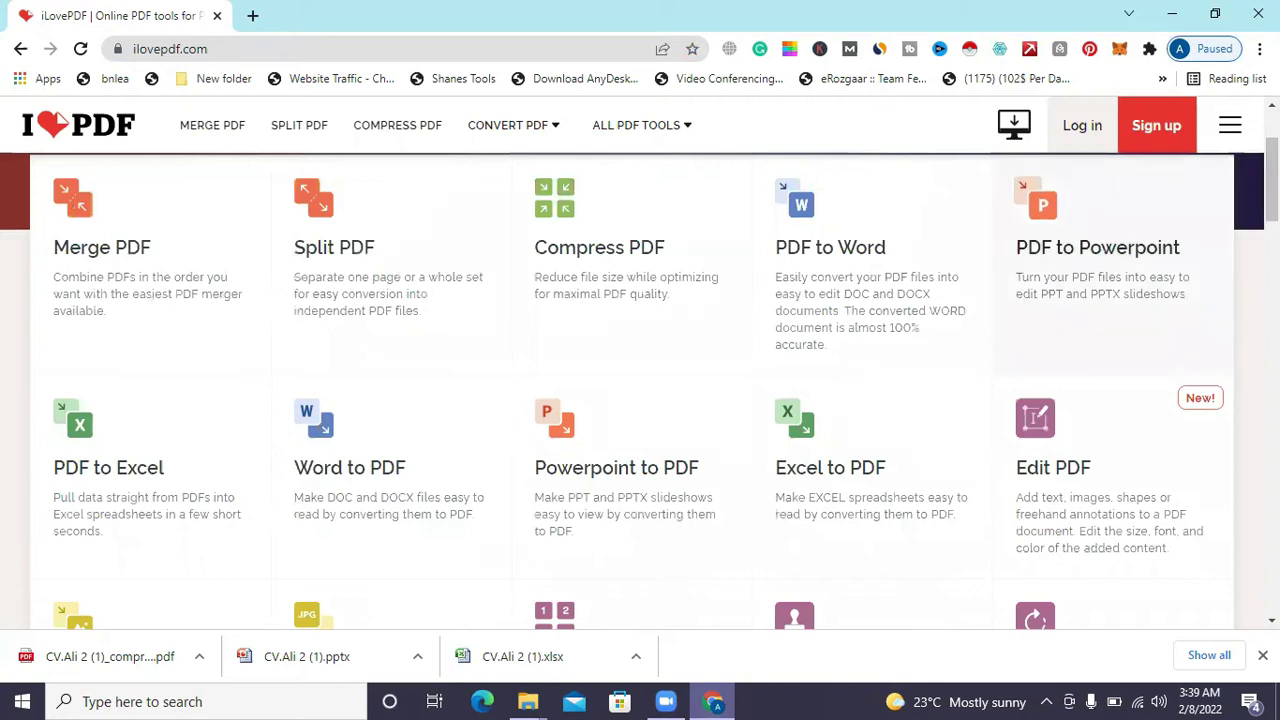
{"action": "scroll", "coordinate": [640, 380], "scroll_direction": "down", "scroll_amount": 1}
{"action": "scroll", "coordinate": [640, 380], "scroll_direction": "up", "scroll_amount": 1}
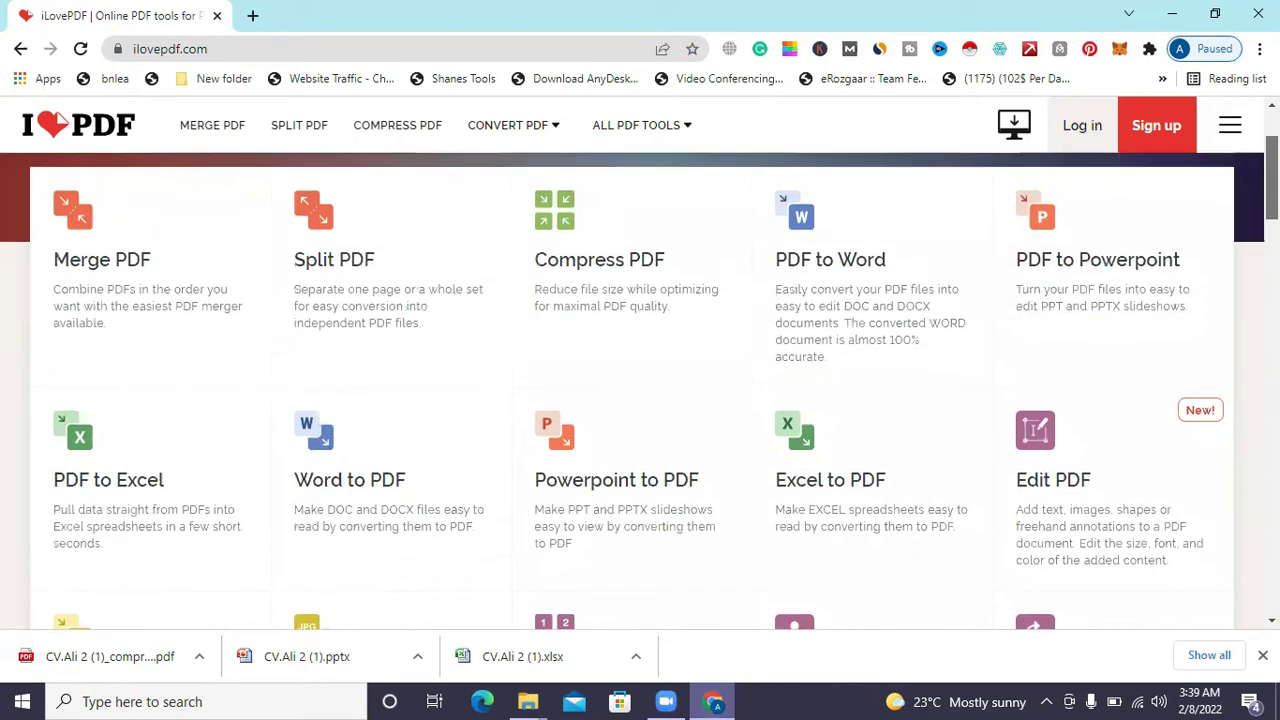
{"action": "scroll", "coordinate": [640, 380], "scroll_direction": "down", "scroll_amount": 1}
{"action": "scroll", "coordinate": [640, 390], "scroll_direction": "down", "scroll_amount": 1}
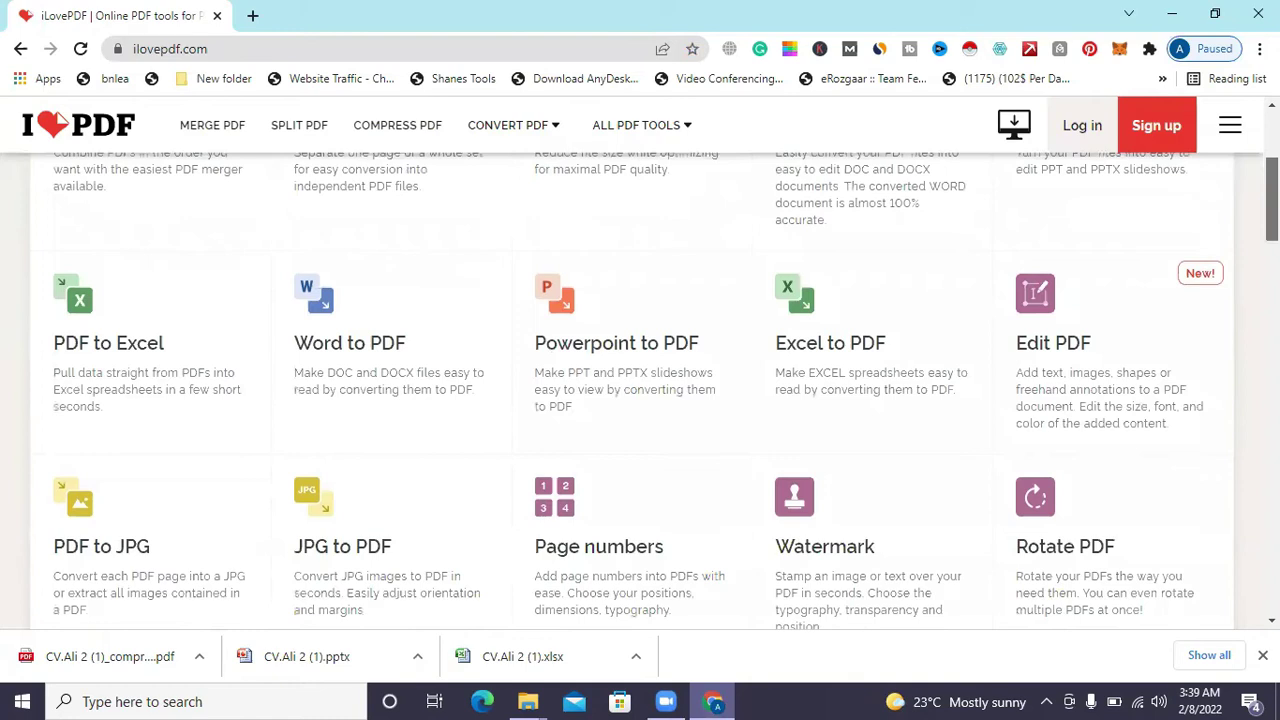
{"action": "scroll", "coordinate": [640, 390], "scroll_direction": "down", "scroll_amount": 2}
{"action": "scroll", "coordinate": [640, 390], "scroll_direction": "down", "scroll_amount": 2}
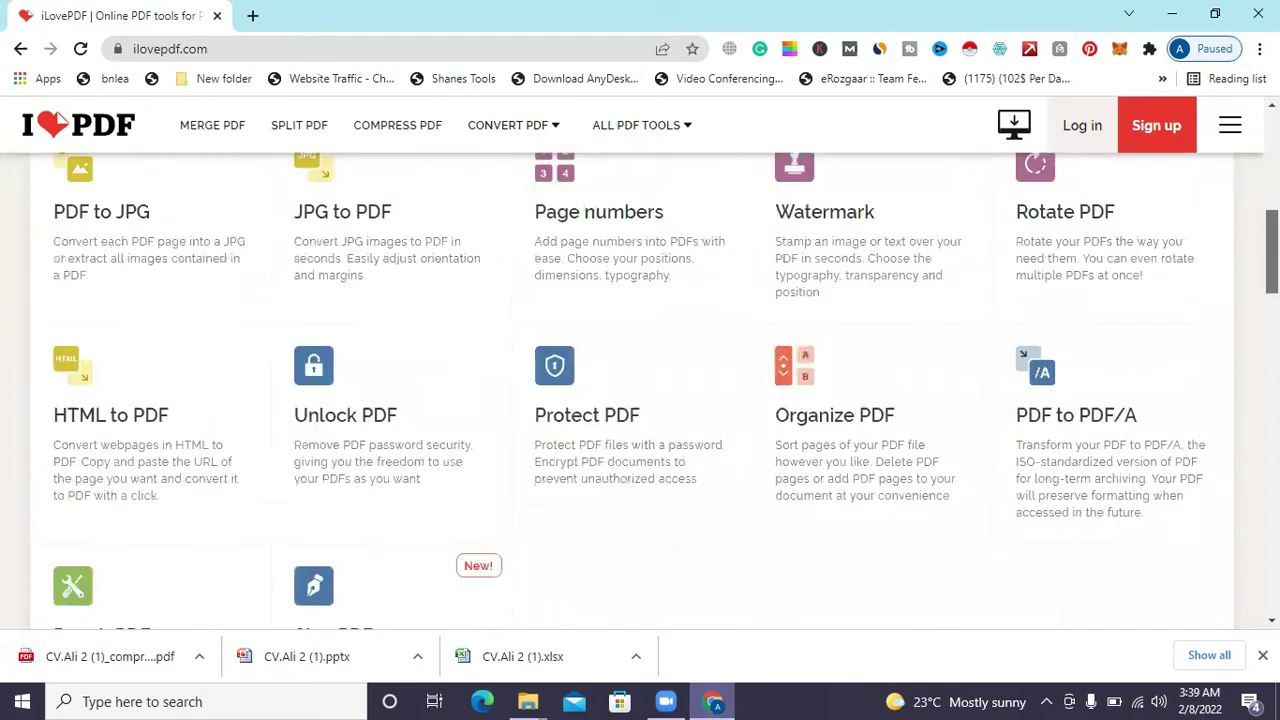
{"action": "scroll", "coordinate": [640, 390], "scroll_direction": "up", "scroll_amount": 4}
{"action": "scroll", "coordinate": [640, 390], "scroll_direction": "up", "scroll_amount": 3}
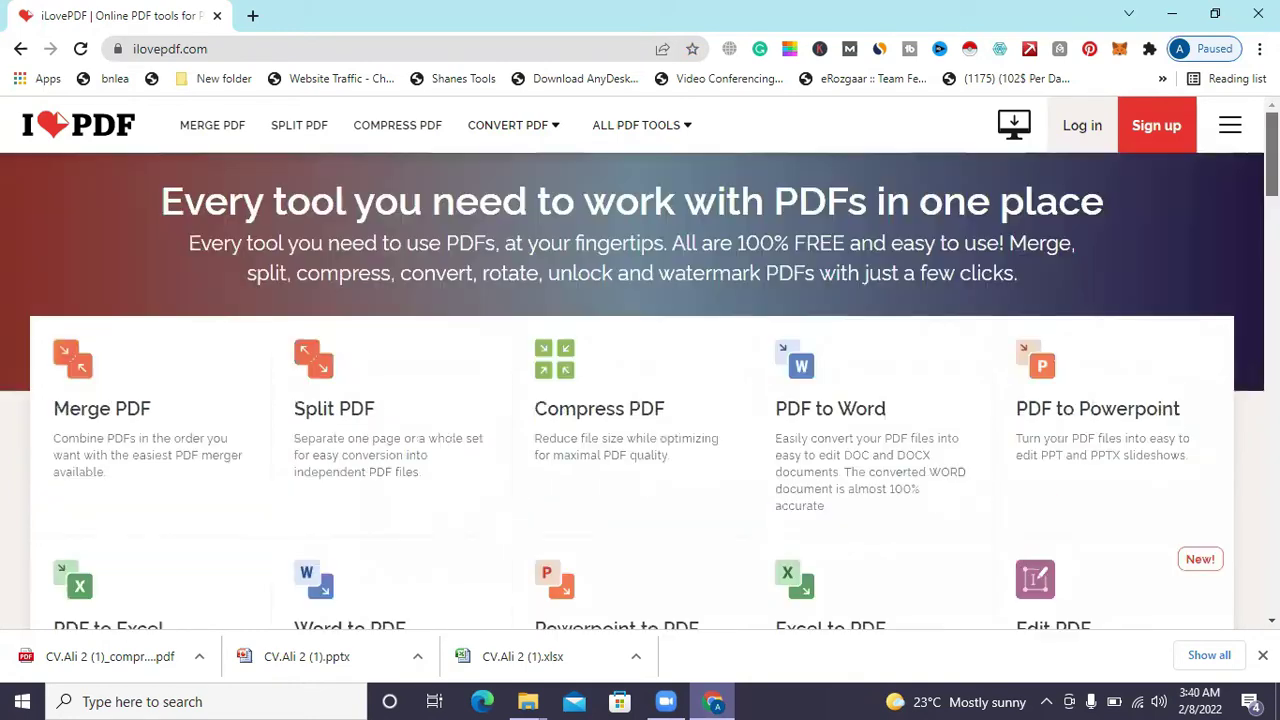
{"action": "scroll", "coordinate": [754, 517], "scroll_direction": "down", "scroll_amount": 2}
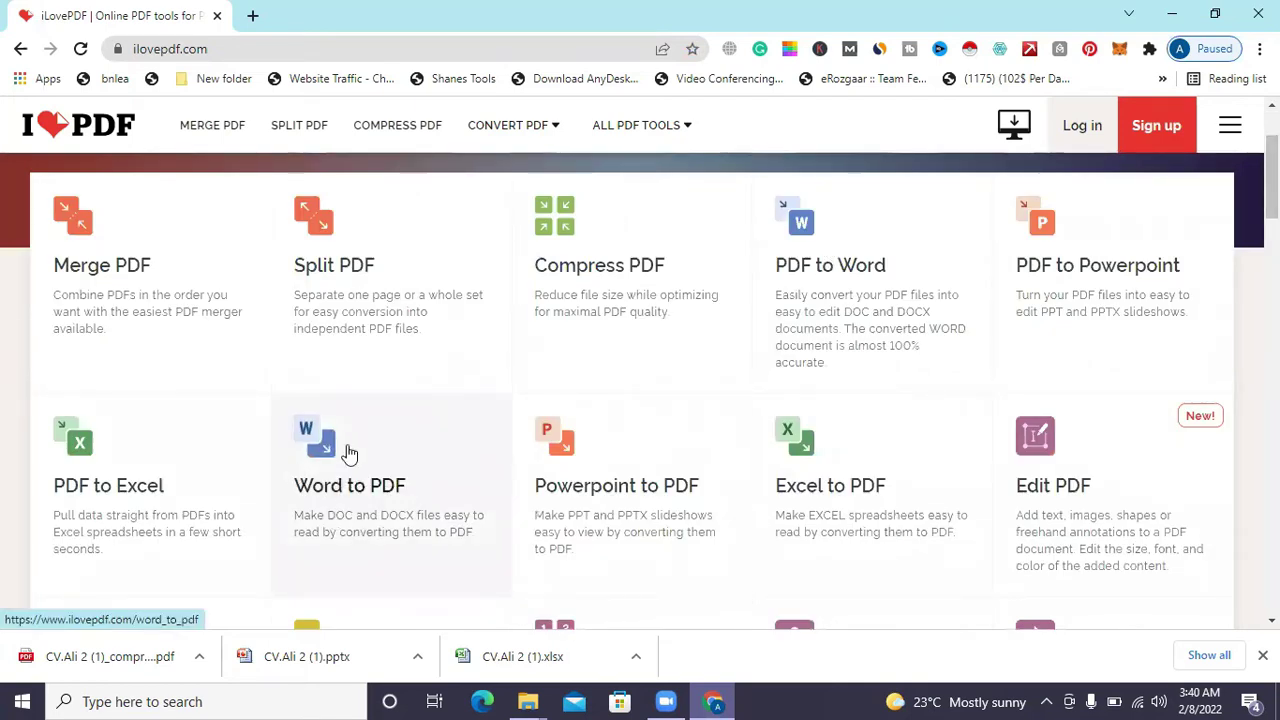
Step: Convert CV.Ali 2 from the Desktop to PDF with iLovePDF's Word to PDF tool
{"action": "left_click", "coordinate": [350, 453]}
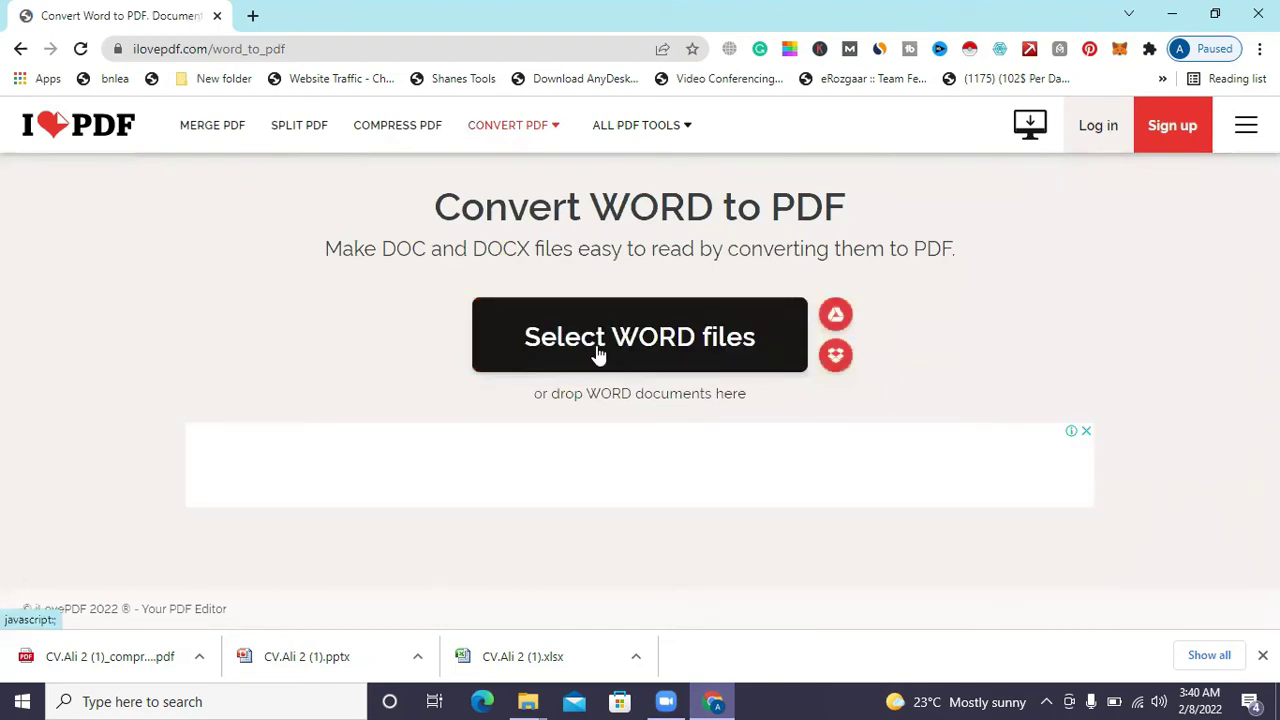
{"action": "left_click", "coordinate": [598, 352]}
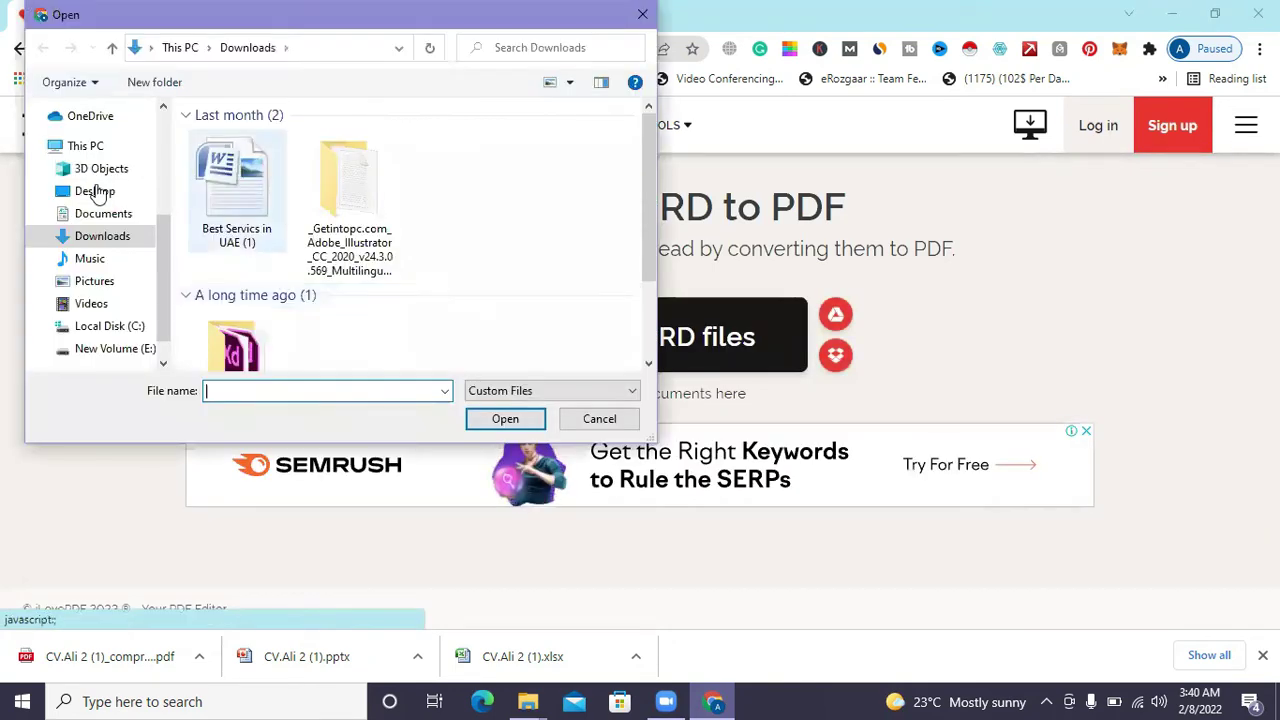
{"action": "left_click", "coordinate": [96, 191]}
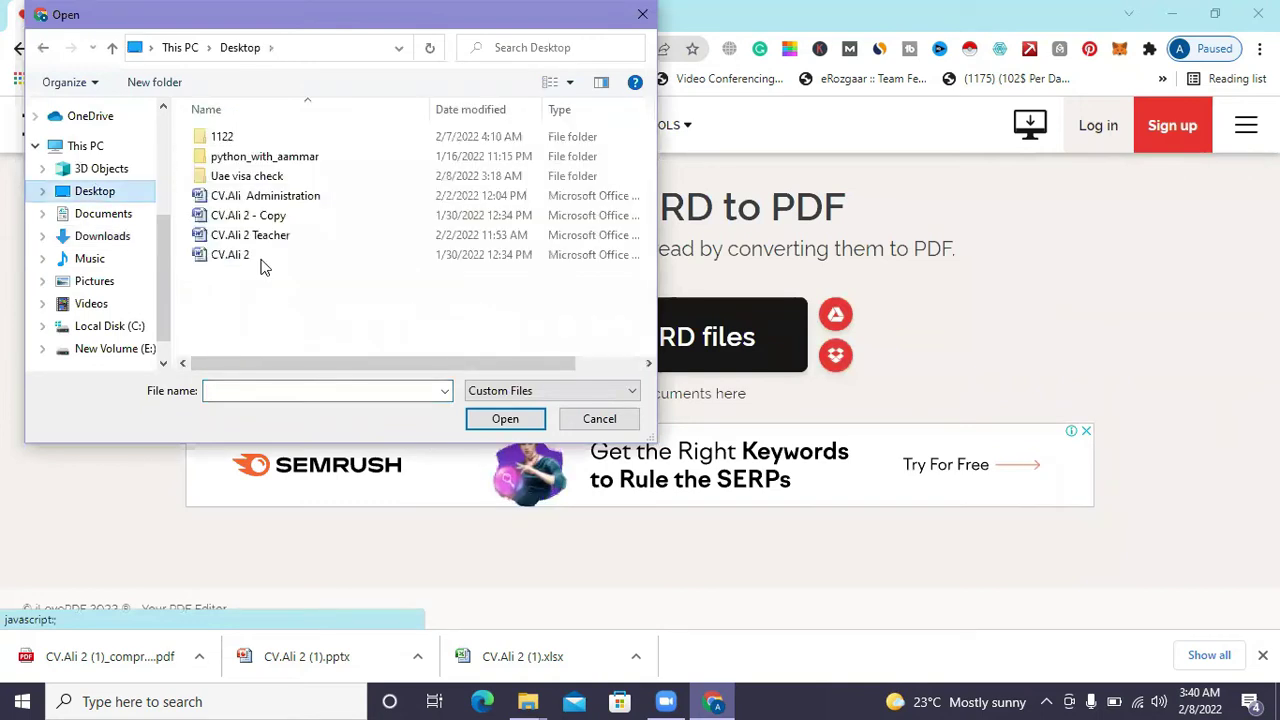
{"action": "double_click", "coordinate": [263, 261]}
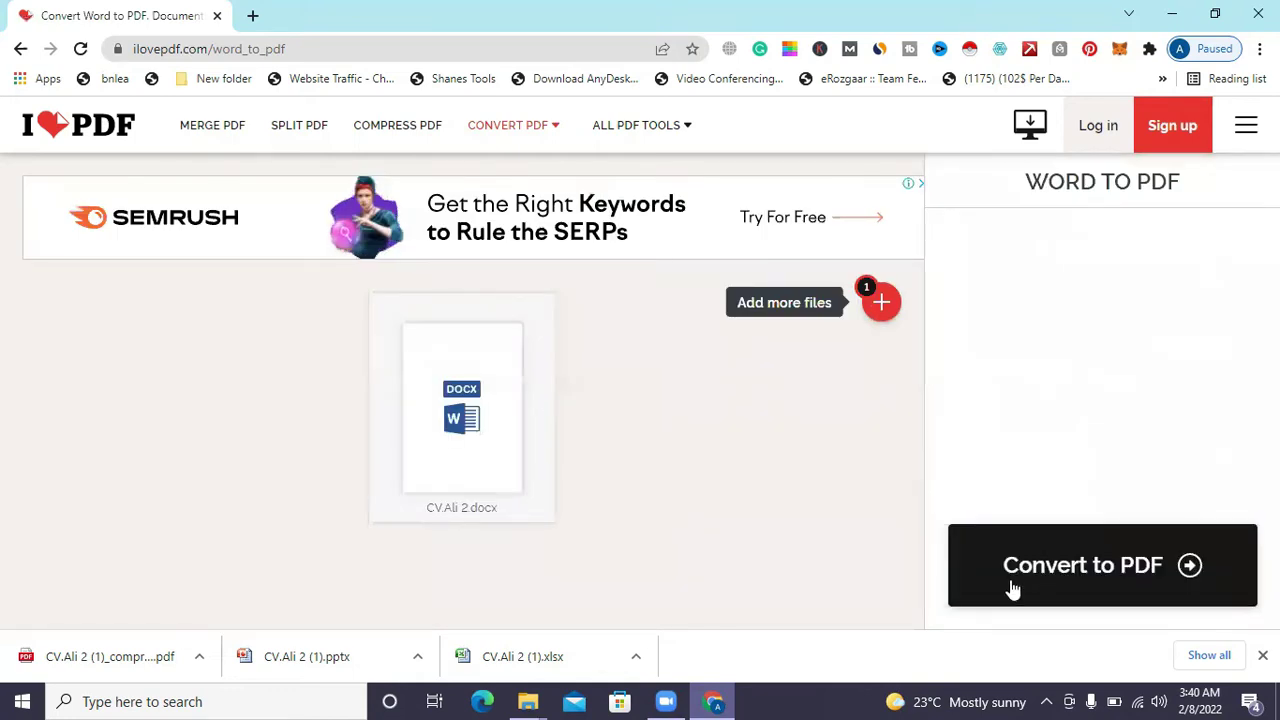
{"action": "left_click", "coordinate": [1068, 567]}
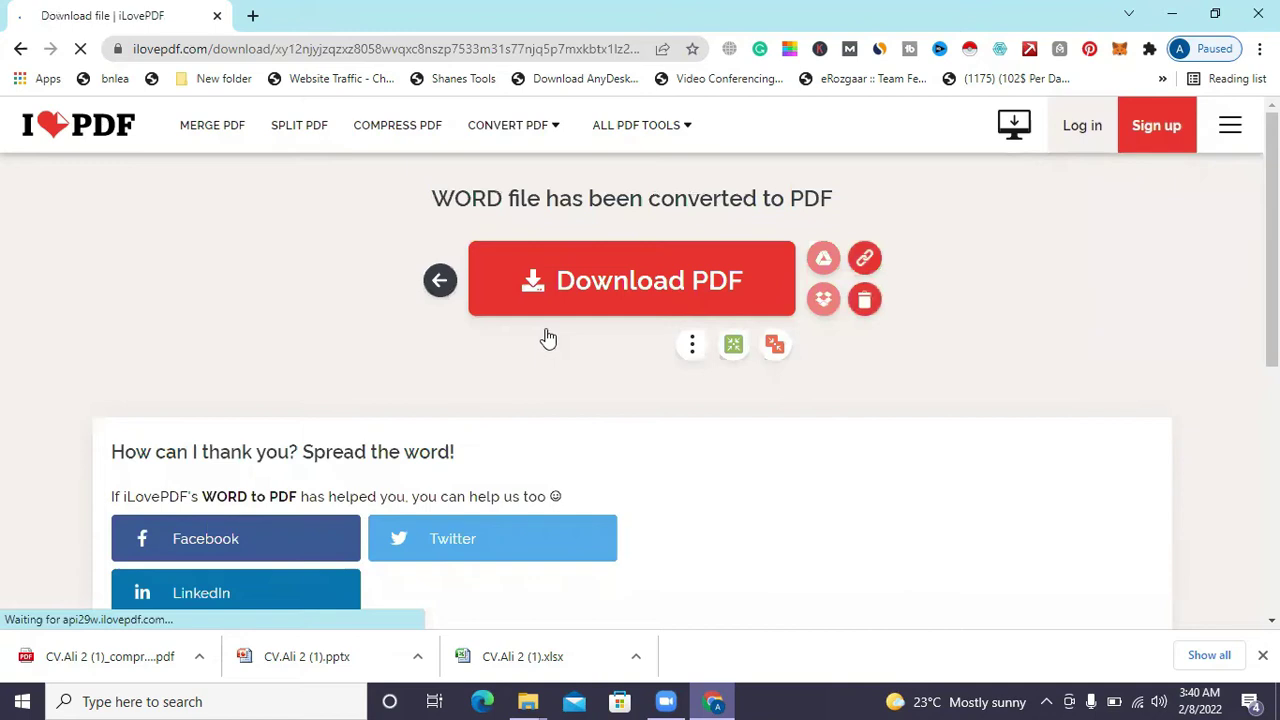
Step: Download CV.Ali 2.pdf and open it in Chrome's PDF viewer
{"action": "left_click", "coordinate": [604, 293]}
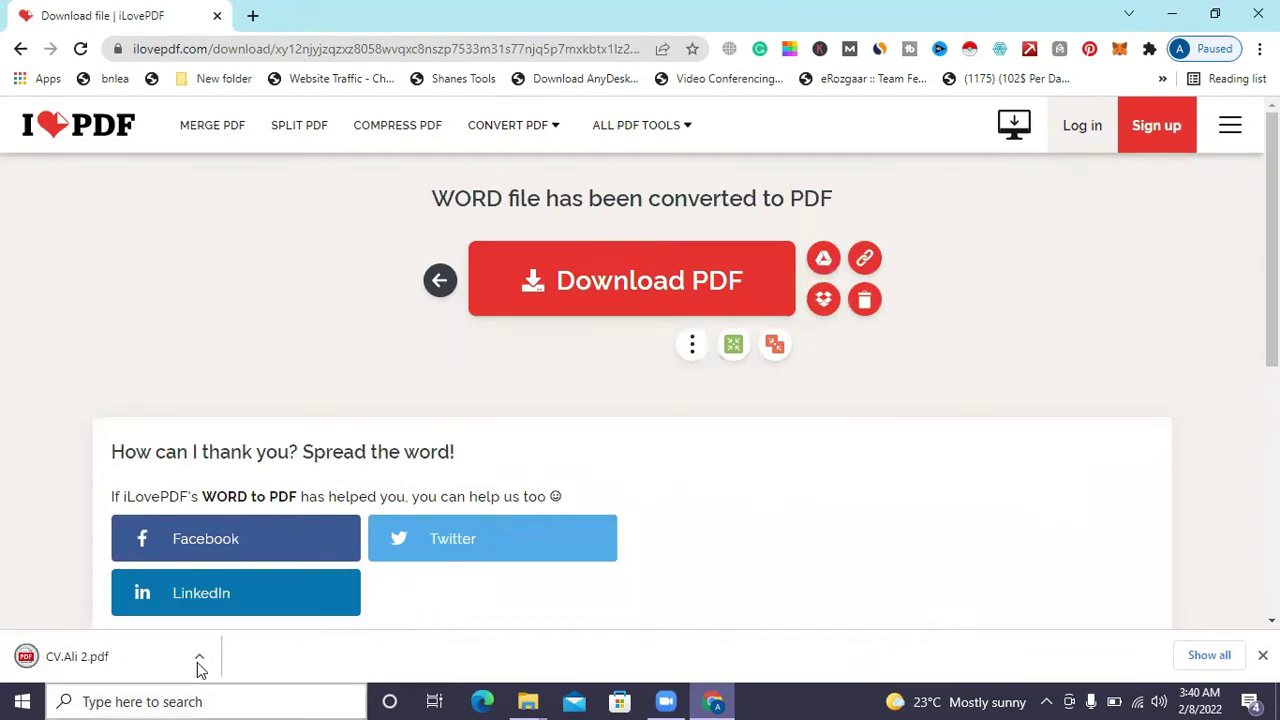
{"action": "left_click", "coordinate": [199, 660]}
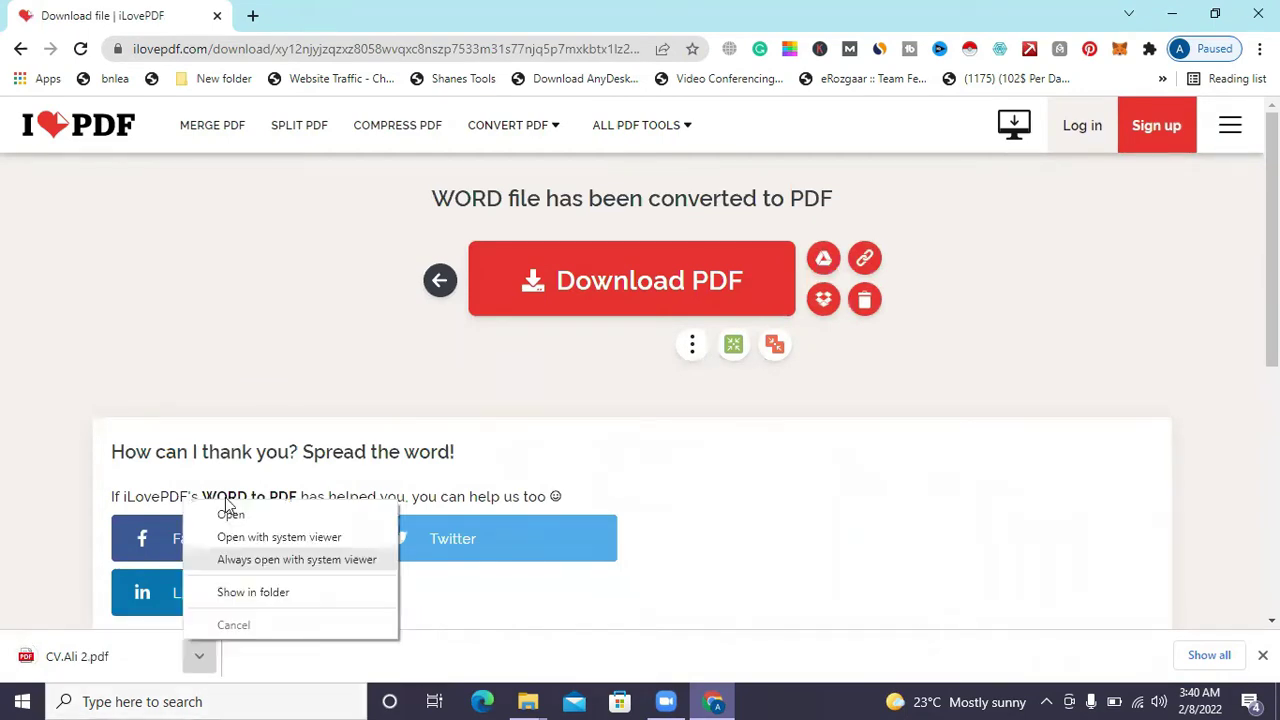
{"action": "left_click", "coordinate": [231, 515]}
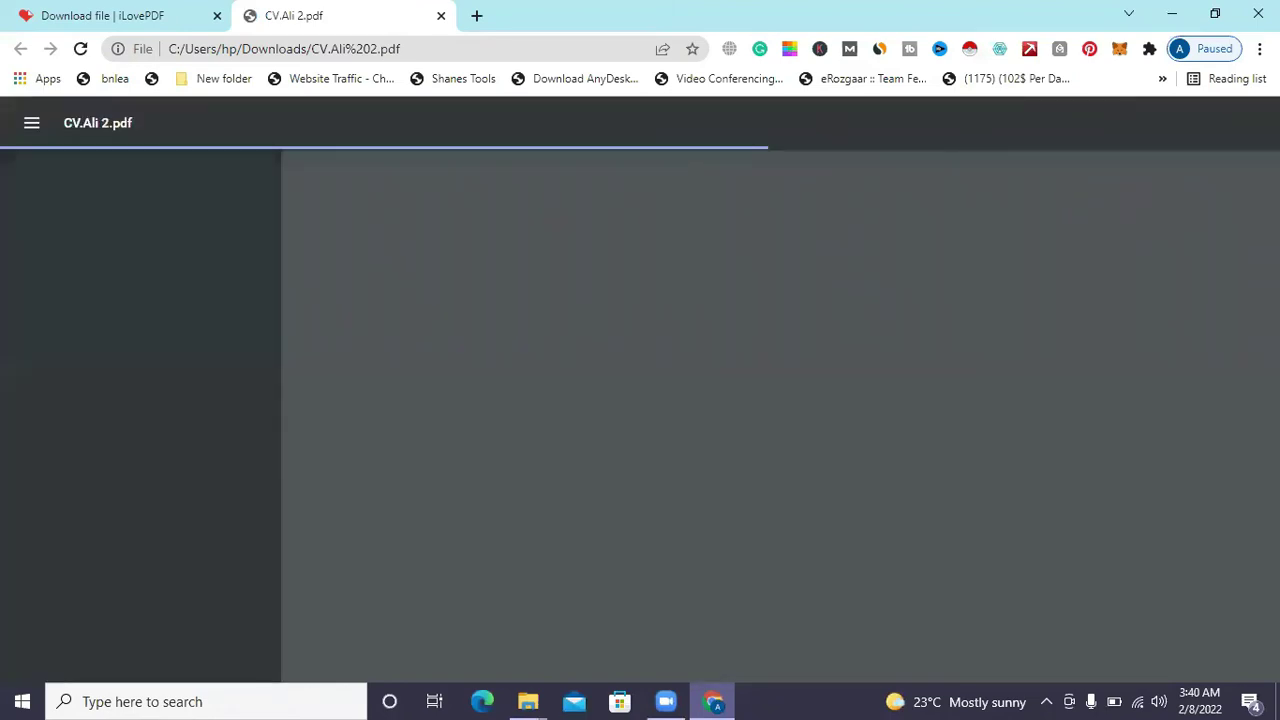
Step: Look through the PDF's three pages, then close the preview tab
{"action": "scroll", "coordinate": [772, 415], "scroll_direction": "down", "scroll_amount": 10}
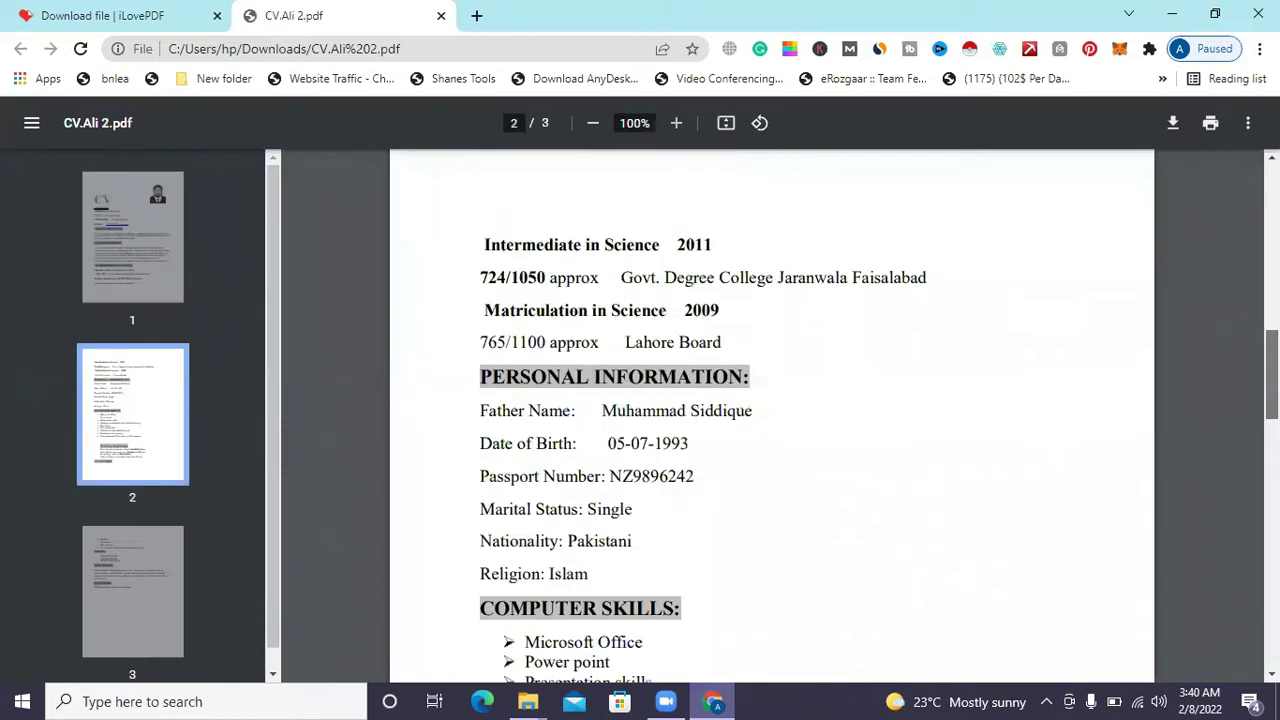
{"action": "scroll", "coordinate": [772, 415], "scroll_direction": "down", "scroll_amount": 6}
{"action": "scroll", "coordinate": [772, 415], "scroll_direction": "up", "scroll_amount": 10}
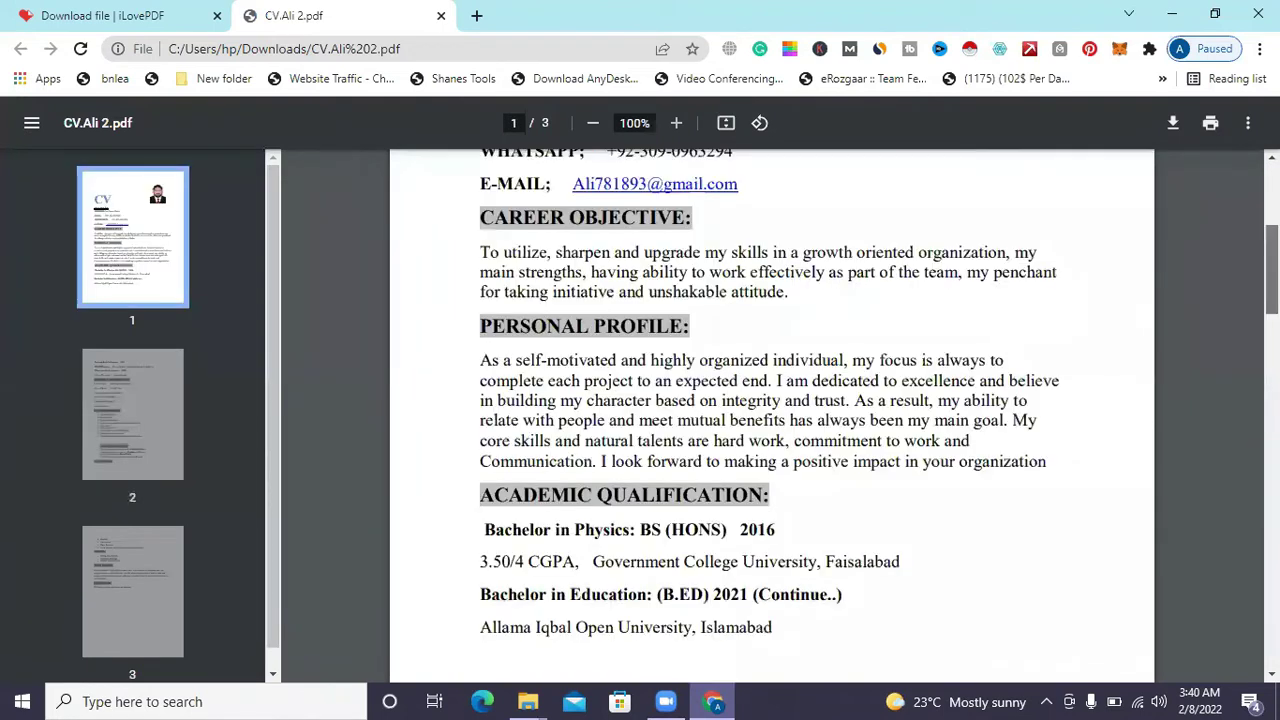
{"action": "scroll", "coordinate": [772, 415], "scroll_direction": "up", "scroll_amount": 4}
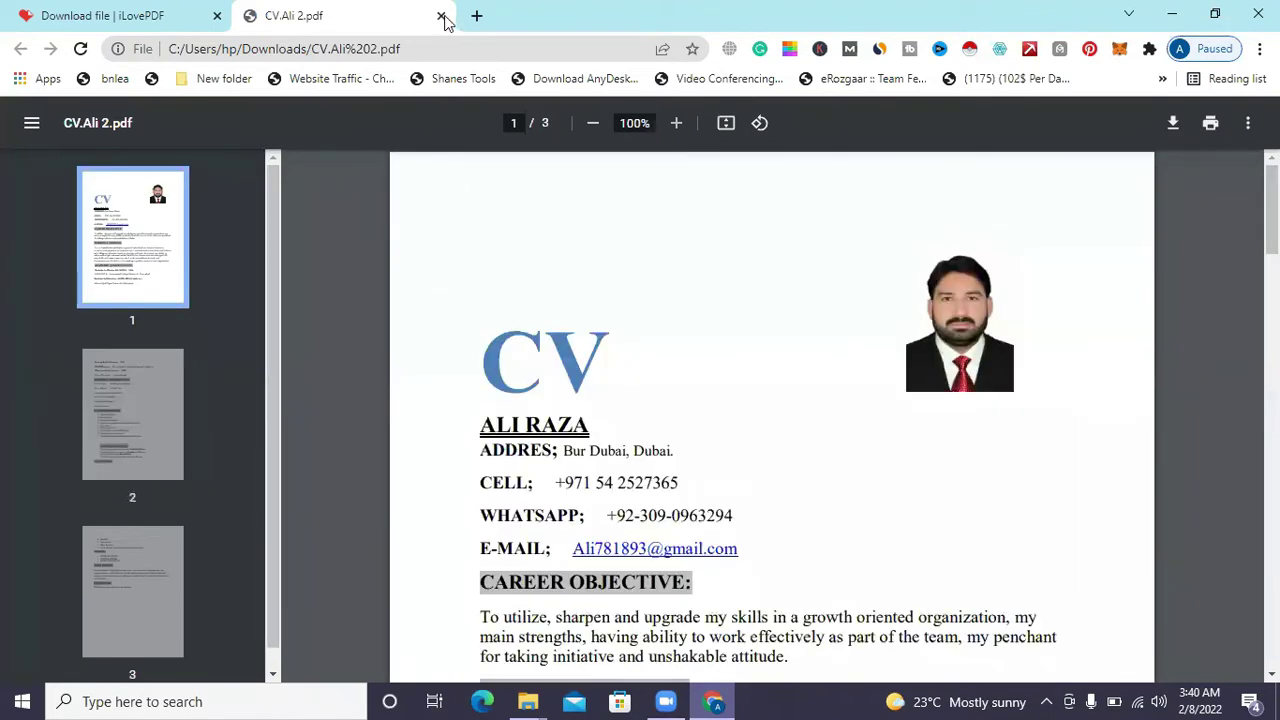
{"action": "left_click", "coordinate": [441, 17]}
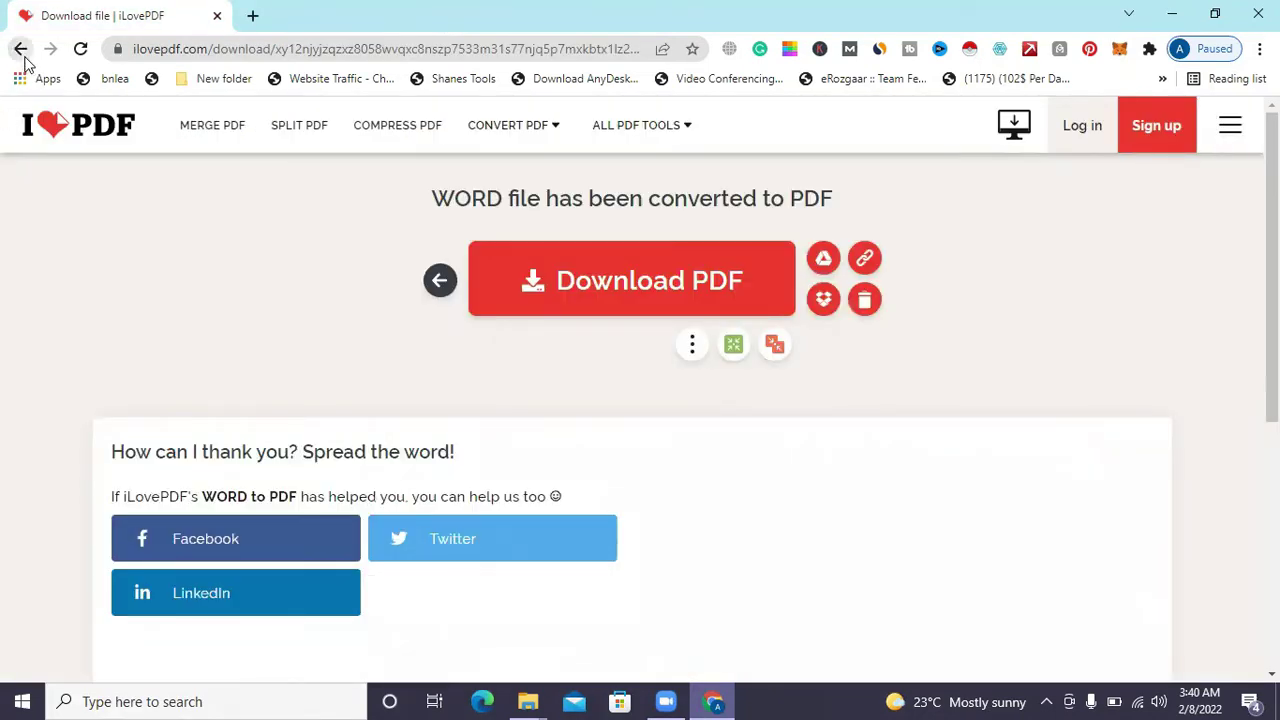
Step: Load CV.Ali 2.pdf from Downloads into PDF to Word and start converting it
{"action": "left_click", "coordinate": [21, 49]}
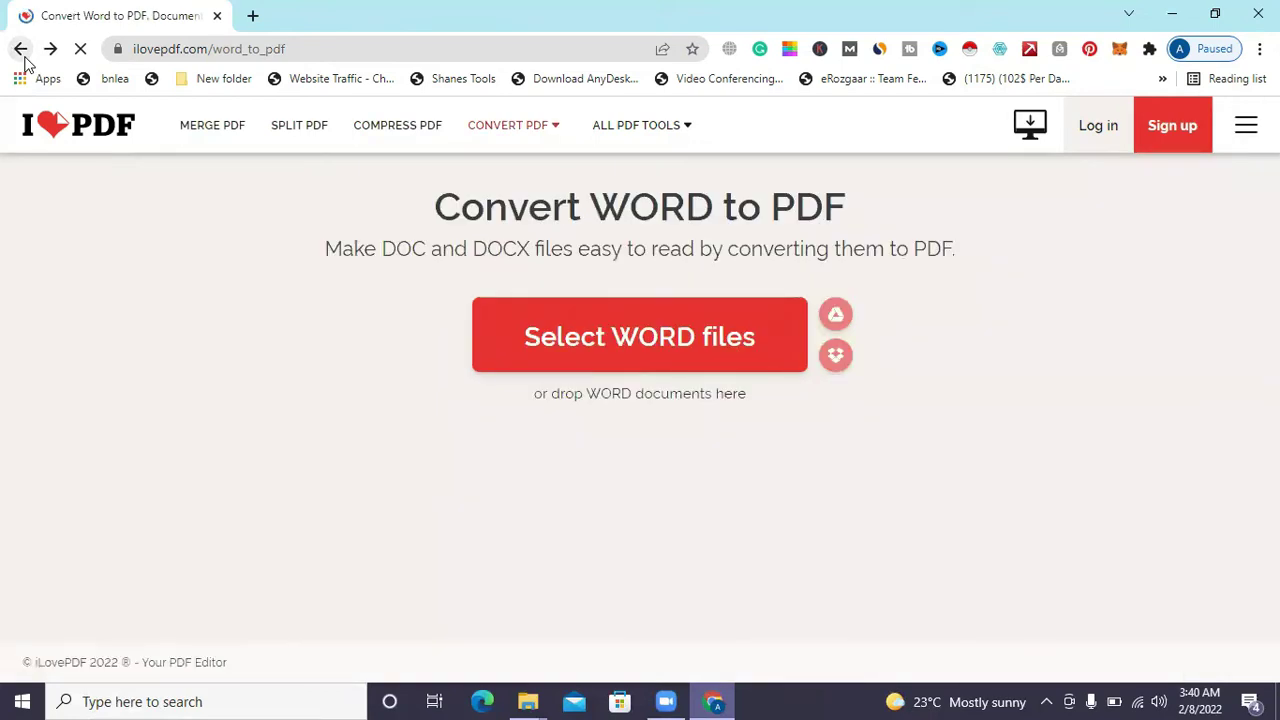
{"action": "left_click", "coordinate": [25, 57]}
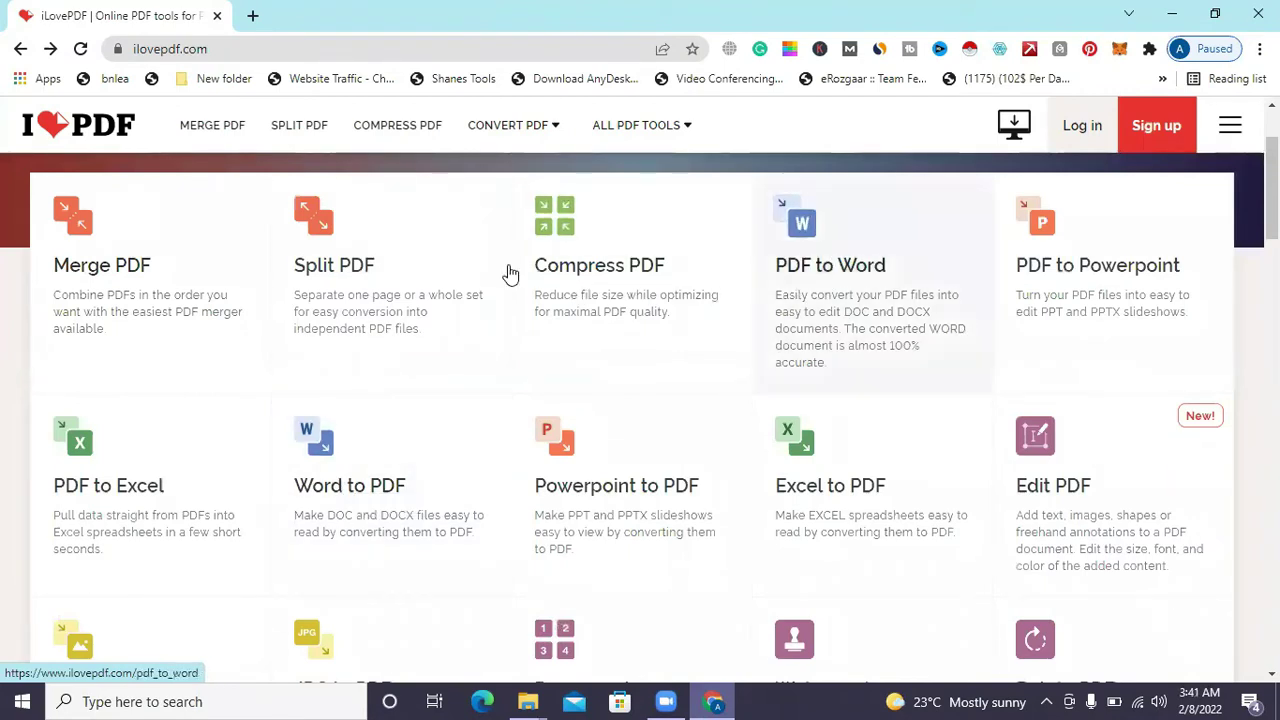
{"action": "left_click", "coordinate": [866, 270]}
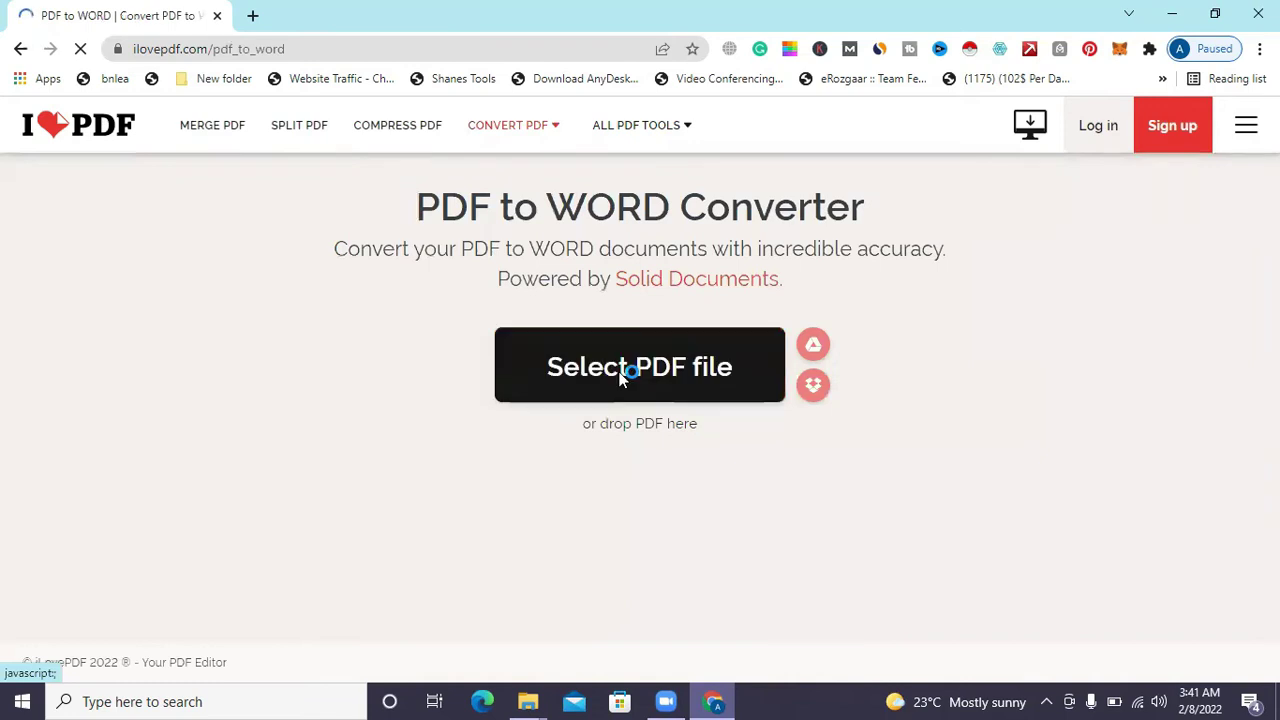
{"action": "left_click", "coordinate": [621, 371]}
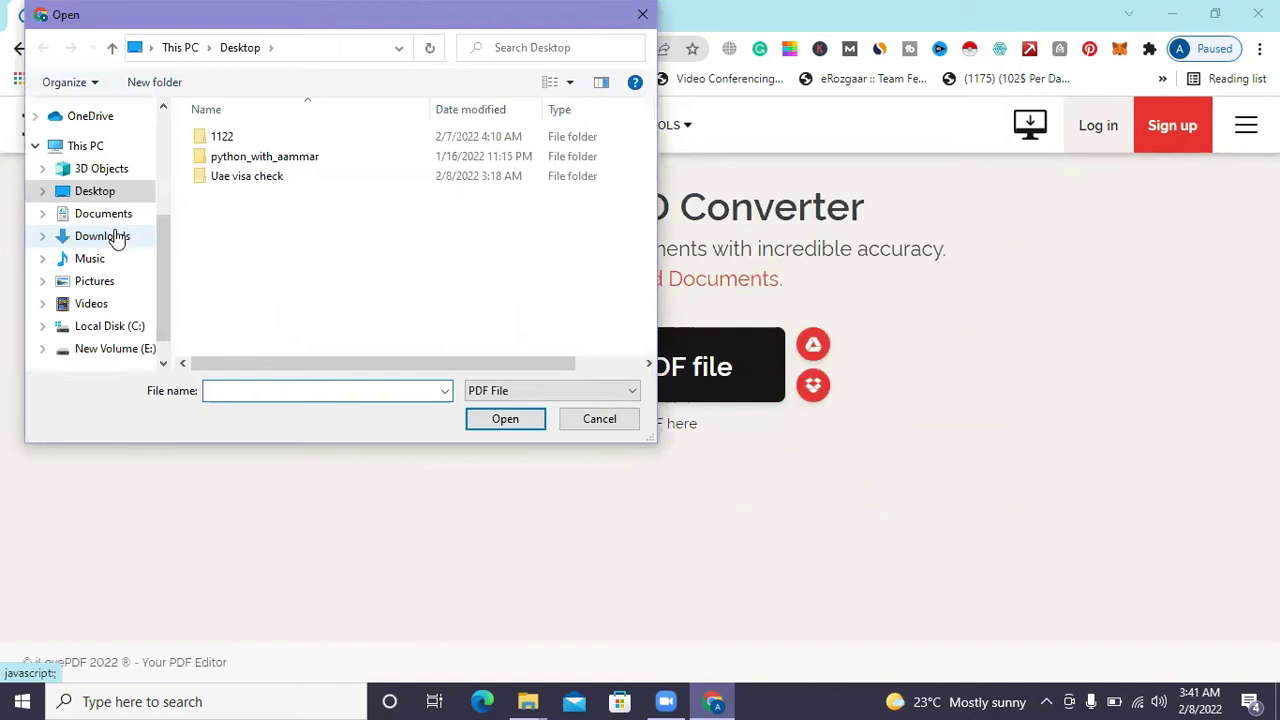
{"action": "left_click", "coordinate": [117, 240]}
{"action": "double_click", "coordinate": [210, 167]}
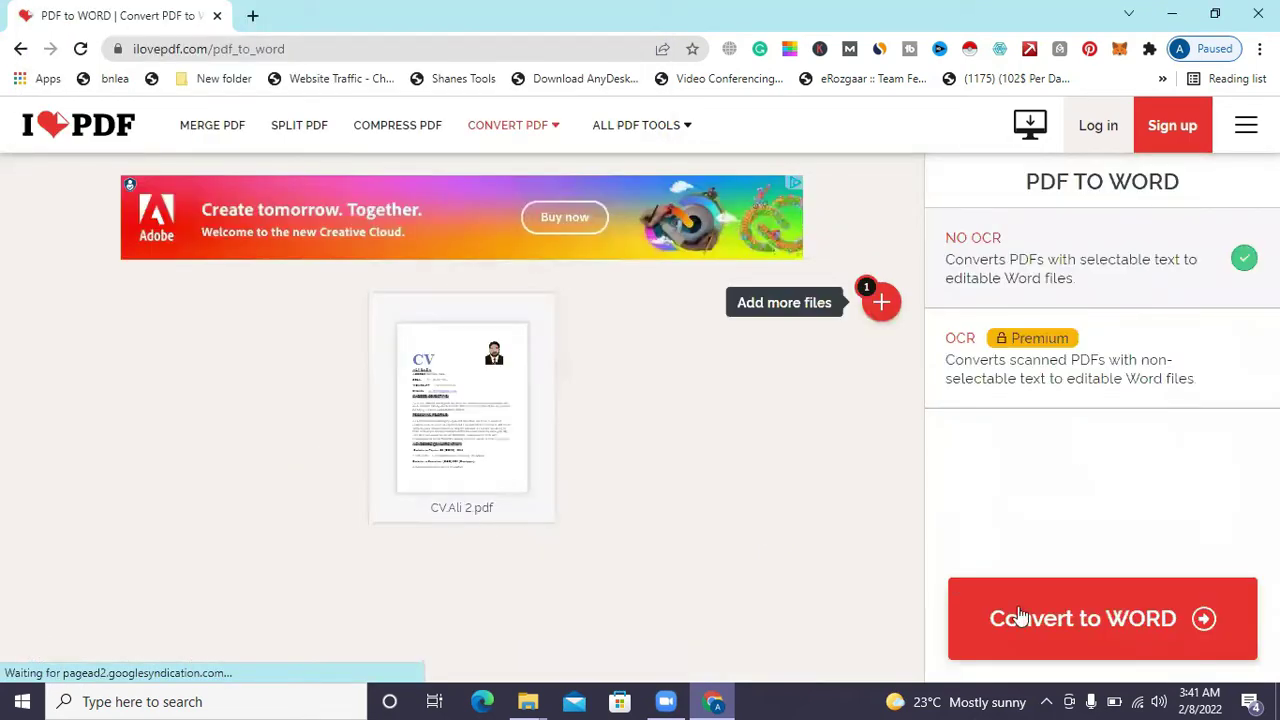
{"action": "left_click", "coordinate": [1020, 615]}
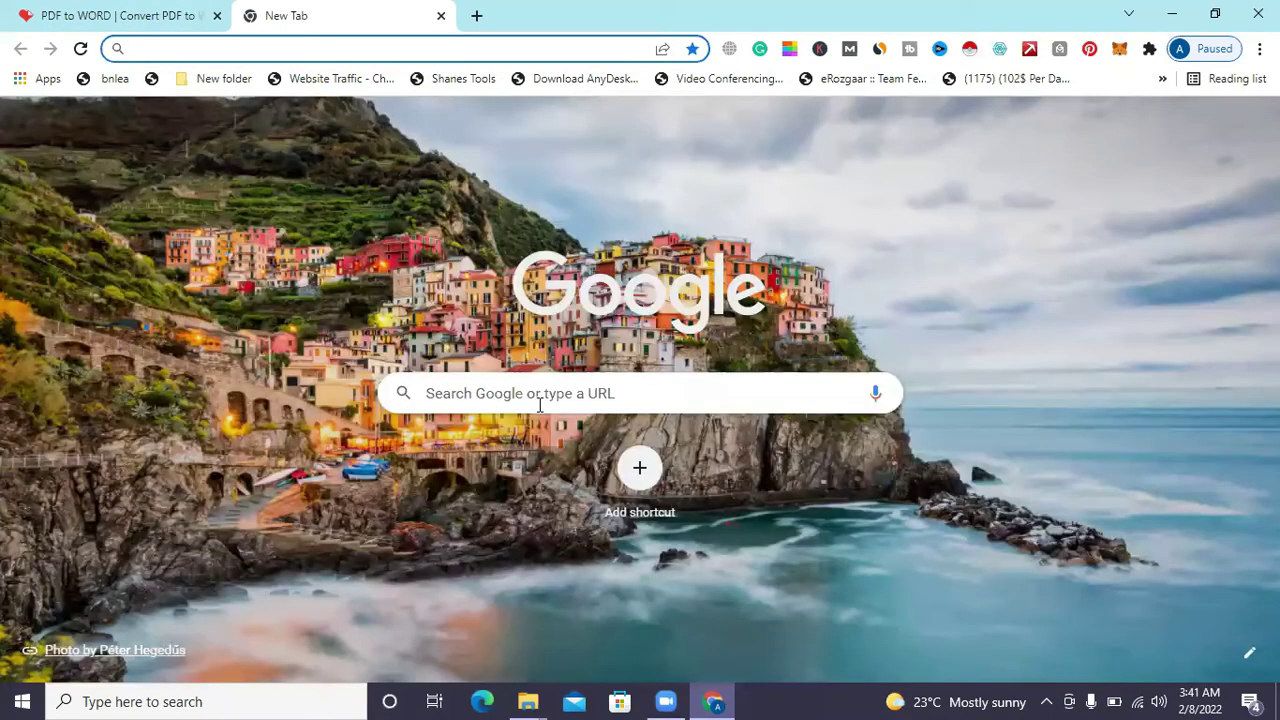
Step: Search Google for 'i love pdf' in the new tab
{"action": "left_click", "coordinate": [539, 404]}
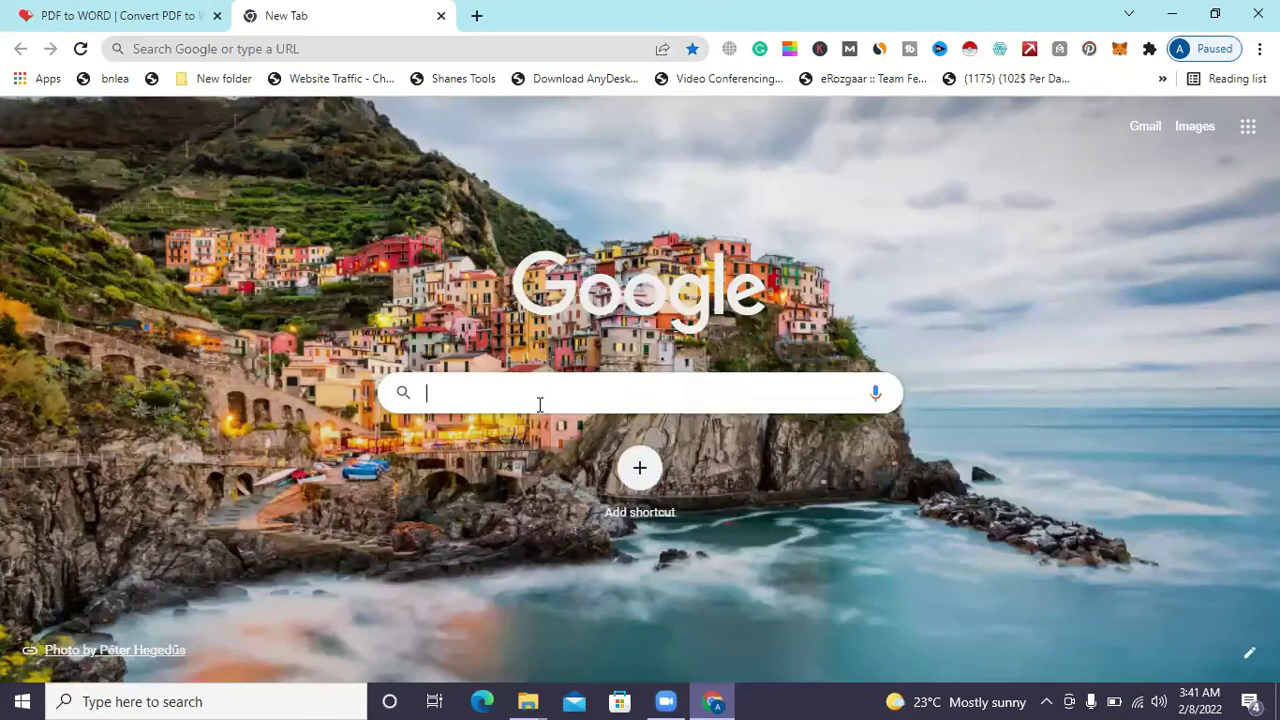
{"action": "type", "text": "i lo"}
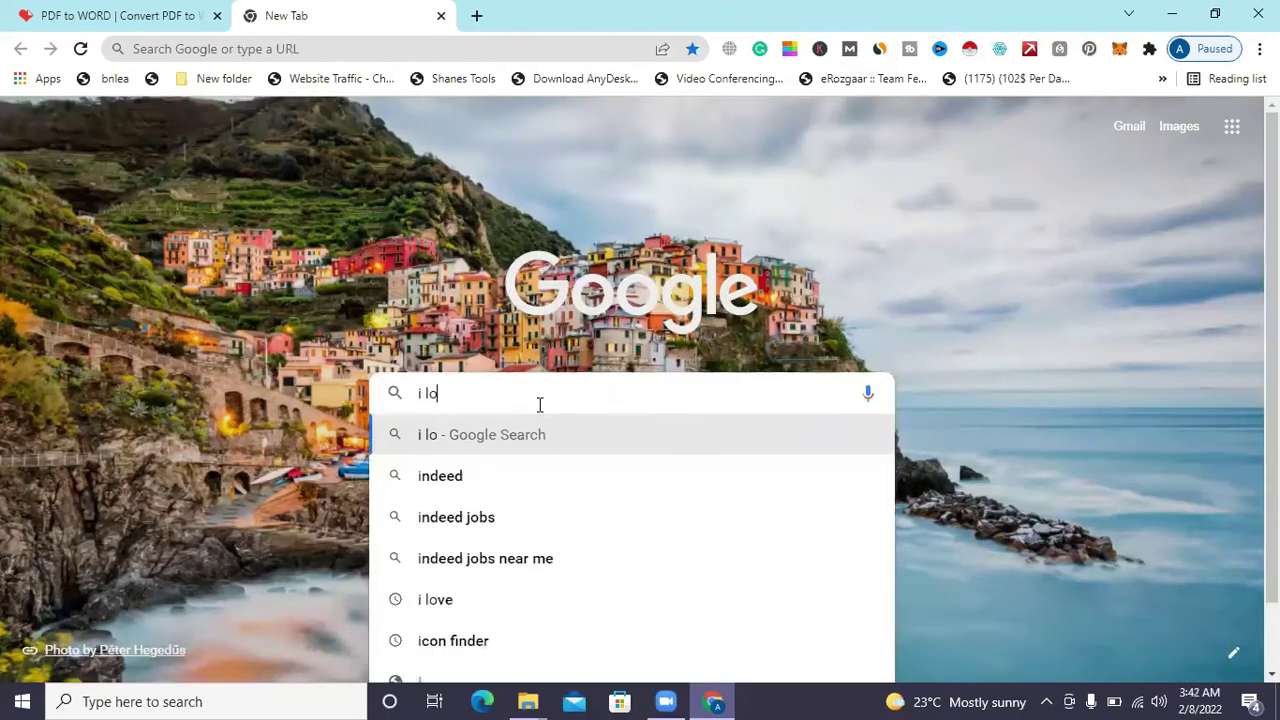
{"action": "type", "text": "ve pd"}
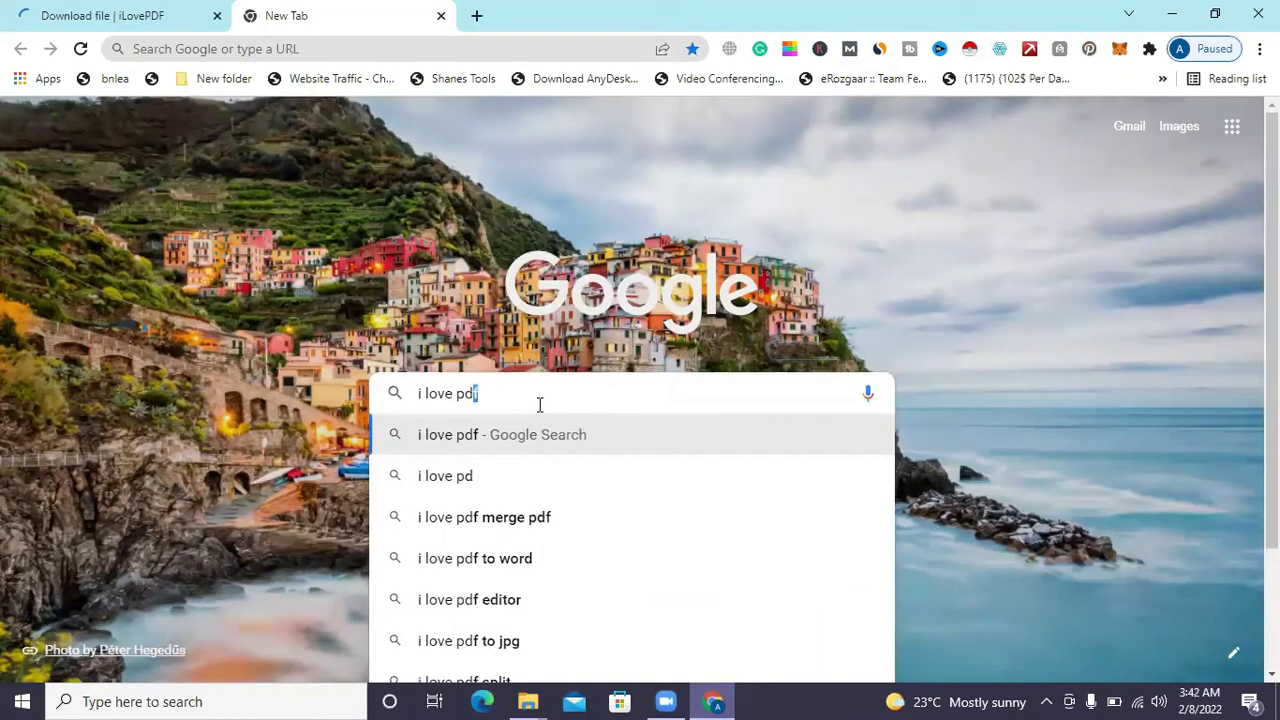
{"action": "type", "text": "f"}
{"action": "key", "text": "Return"}
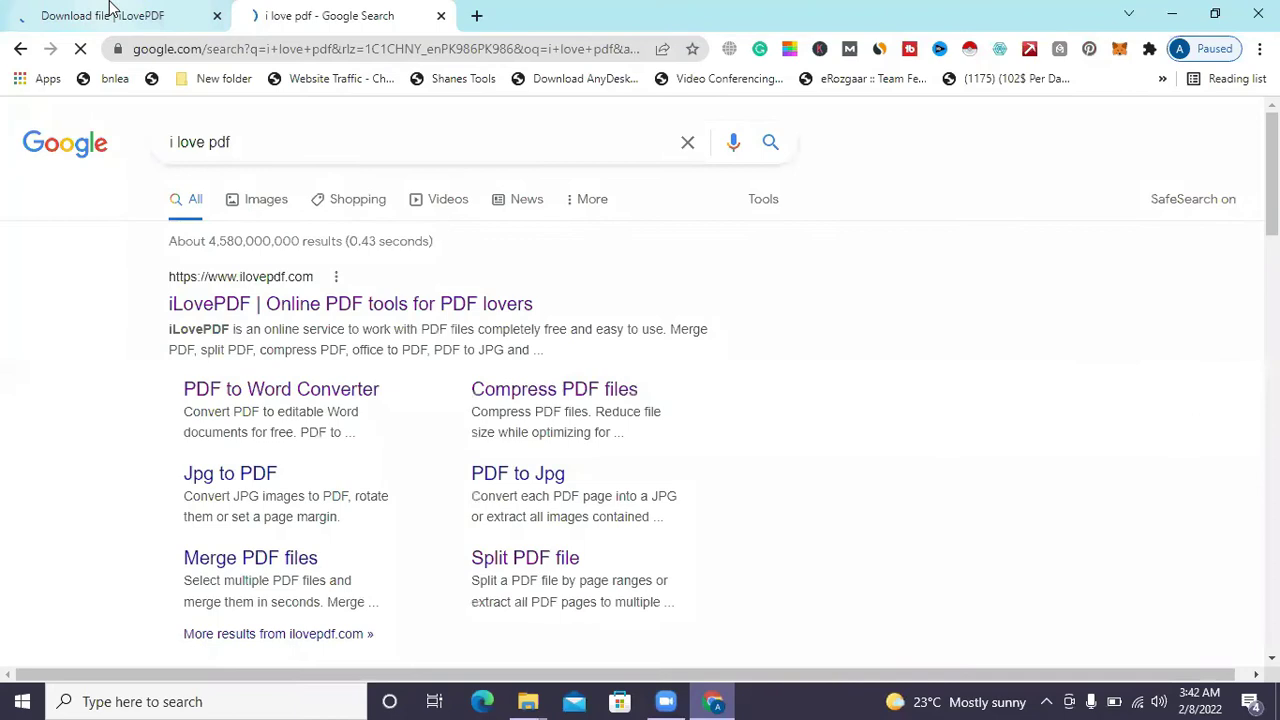
Step: Back on the iLovePDF tab, open the downloaded CV.Ali 2.docx
{"action": "left_click", "coordinate": [110, 12]}
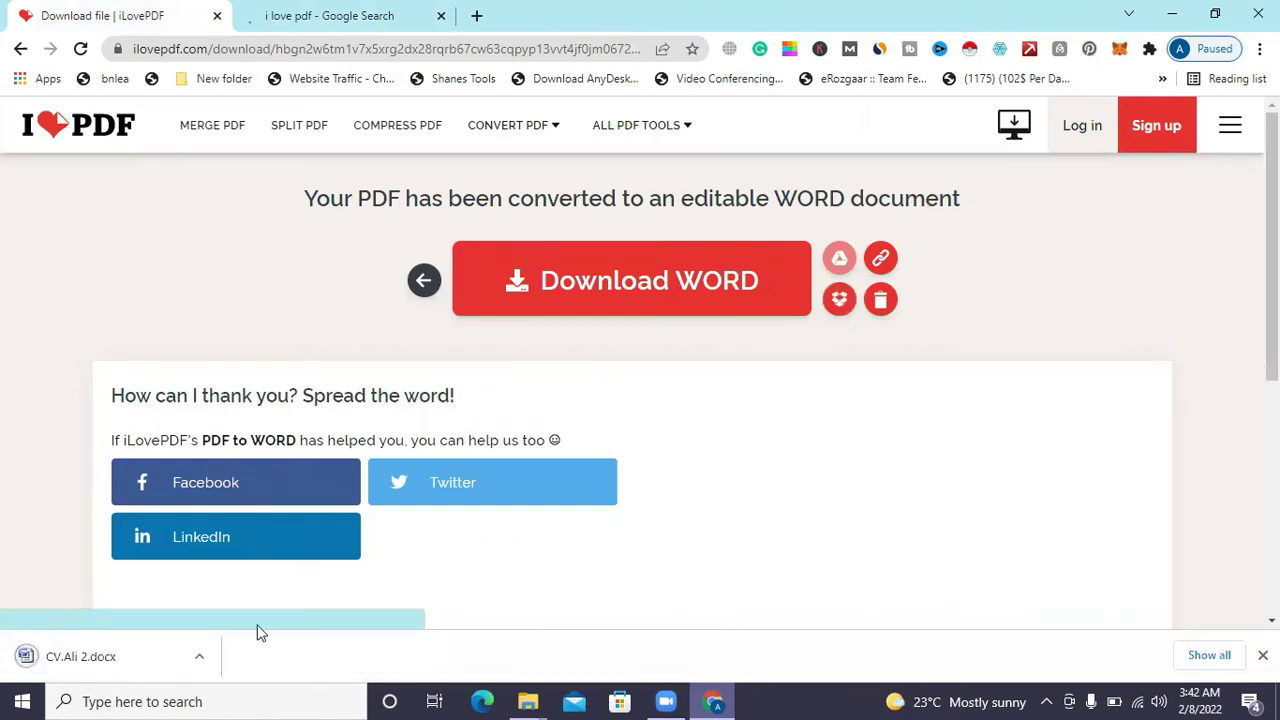
{"action": "left_click", "coordinate": [200, 657]}
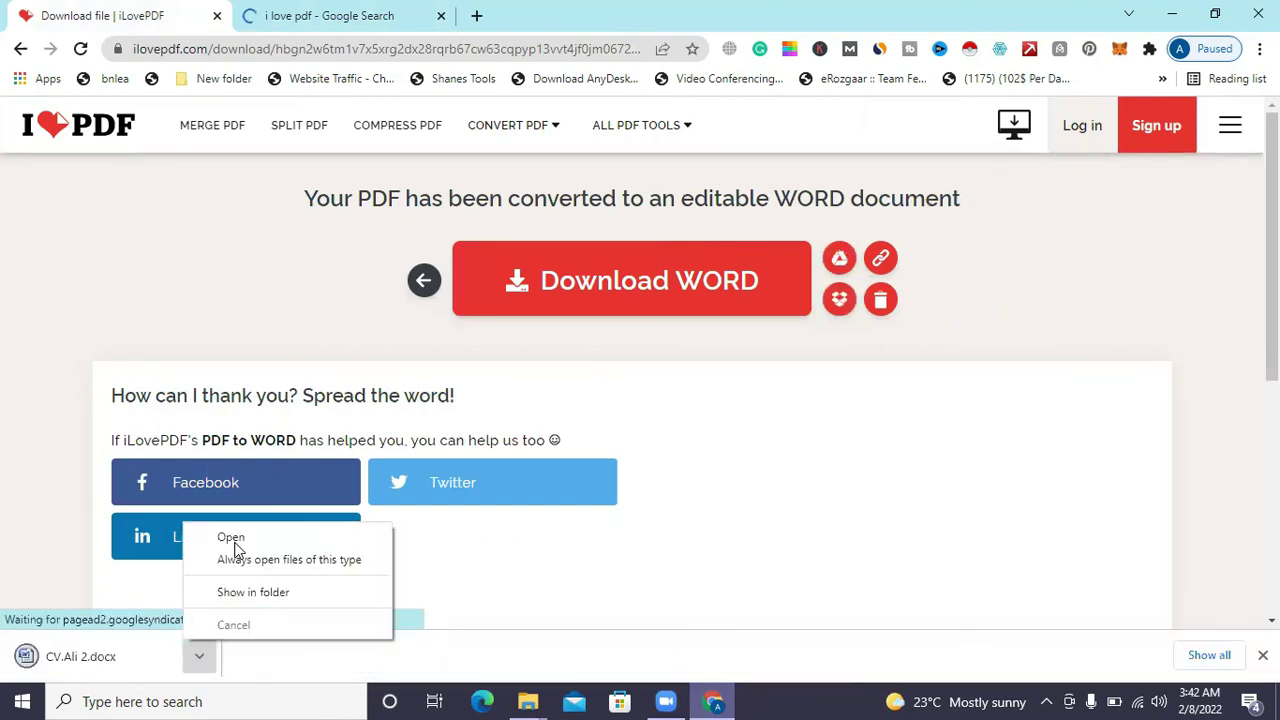
{"action": "left_click", "coordinate": [234, 544]}
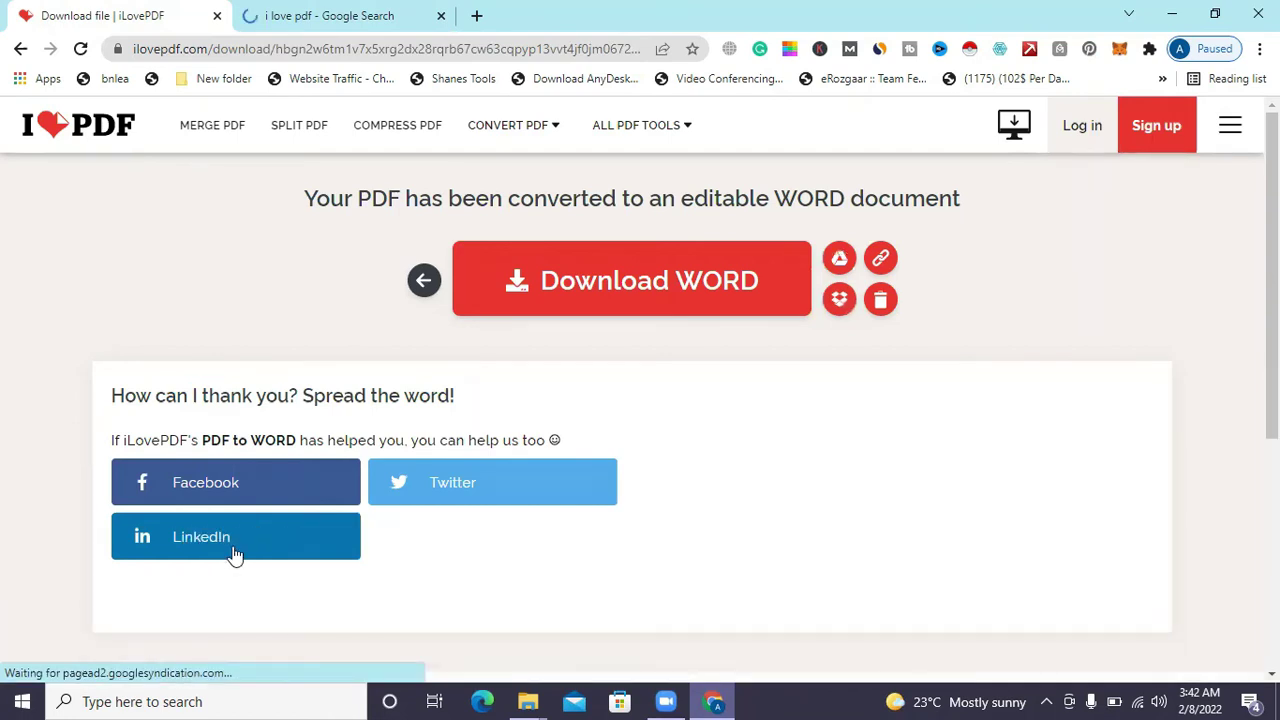
Step: Review the converted CV in Word, then close Word with Alt+F4
{"action": "left_click", "coordinate": [333, 16]}
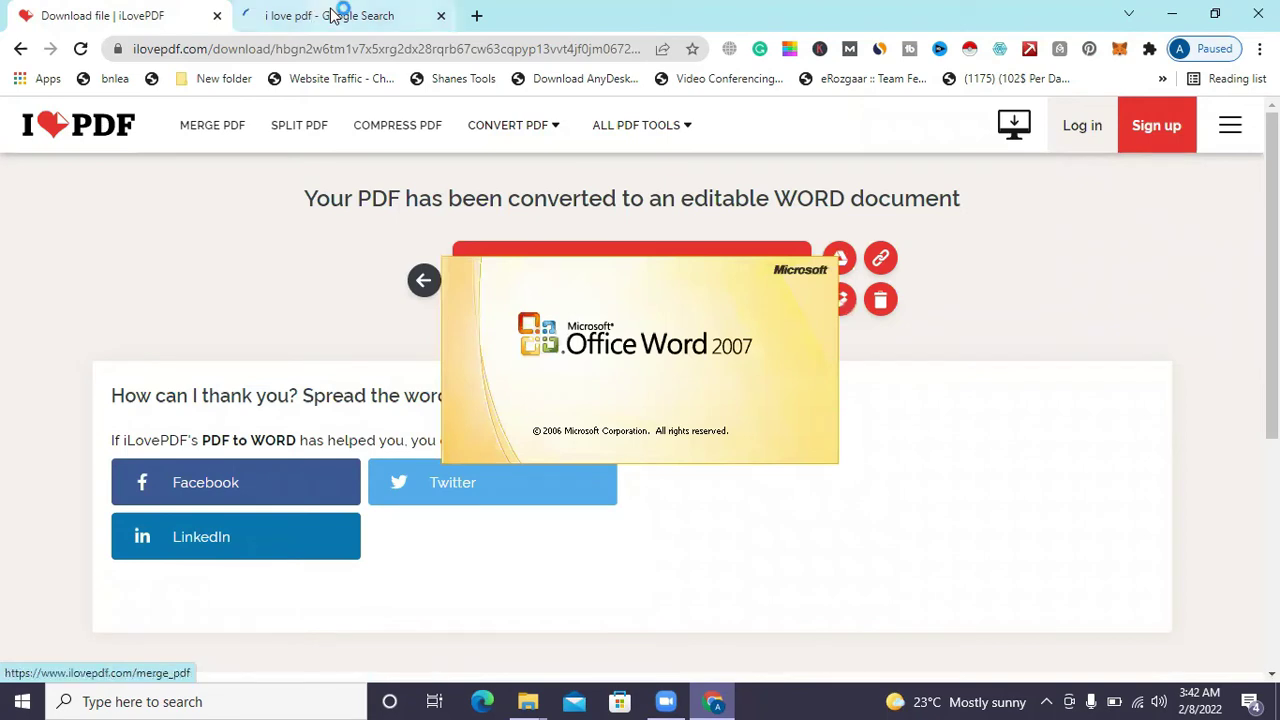
{"action": "key", "text": "ctrl+1"}
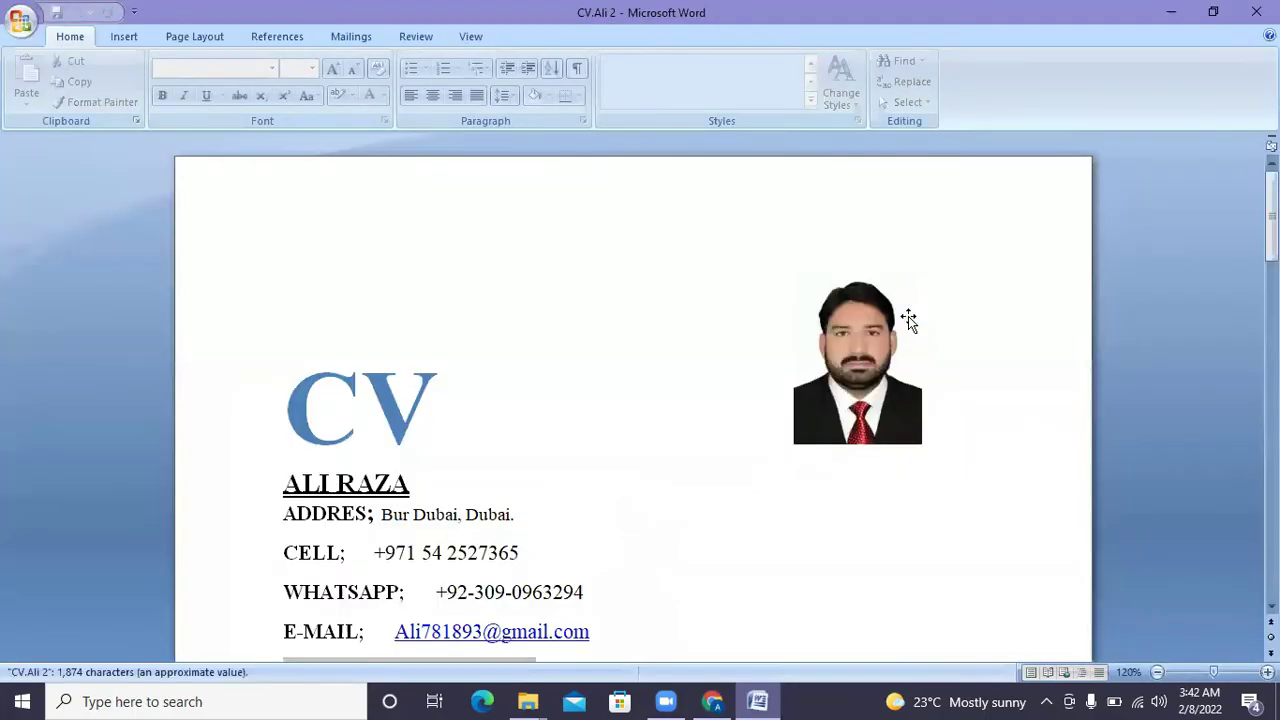
{"action": "key", "text": "Down"}
{"action": "key", "text": "Down"}
{"action": "key", "text": "Down"}
{"action": "key", "text": "Down"}
{"action": "key", "text": "Down"}
{"action": "key", "text": "Down"}
{"action": "key", "text": "Down"}
{"action": "key", "text": "Down"}
{"action": "key", "text": "Down"}
{"action": "key", "text": "Down"}
{"action": "key", "text": "Down"}
{"action": "key", "text": "Down"}
{"action": "key", "text": "Down"}
{"action": "key", "text": "Down"}
{"action": "key", "text": "Down"}
{"action": "key", "text": "Down"}
{"action": "key", "text": "Down"}
{"action": "key", "text": "Down"}
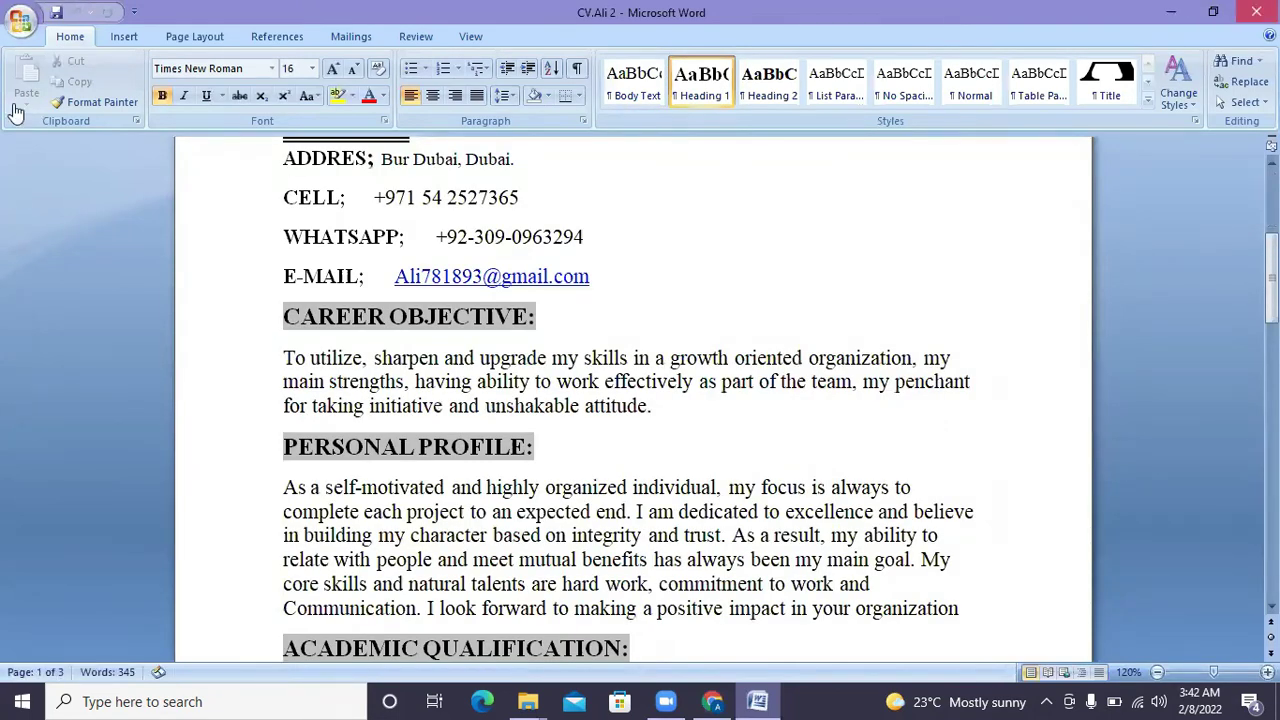
{"action": "key", "text": "alt+F4"}
Step: Convert CV.Ali 2 PDF with PDF to Excel and download CV.Ali 2.xlsx
{"action": "left_click", "coordinate": [10, 50]}
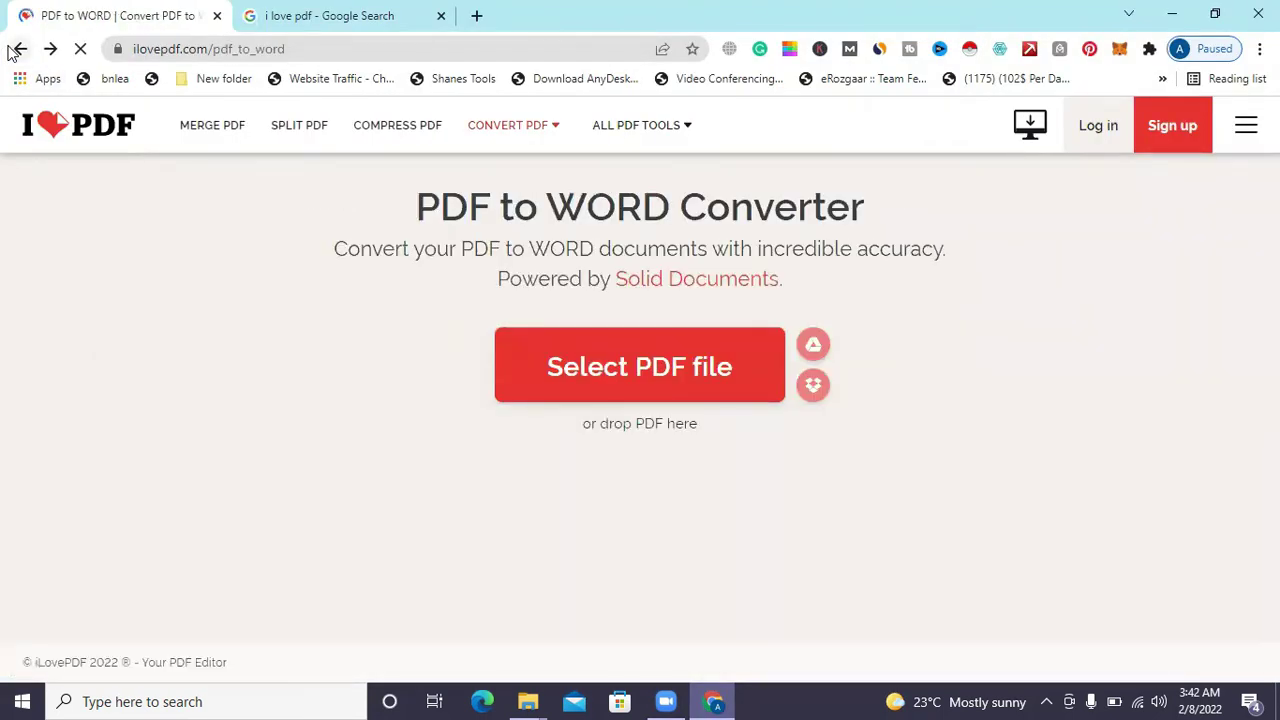
{"action": "left_click", "coordinate": [18, 49]}
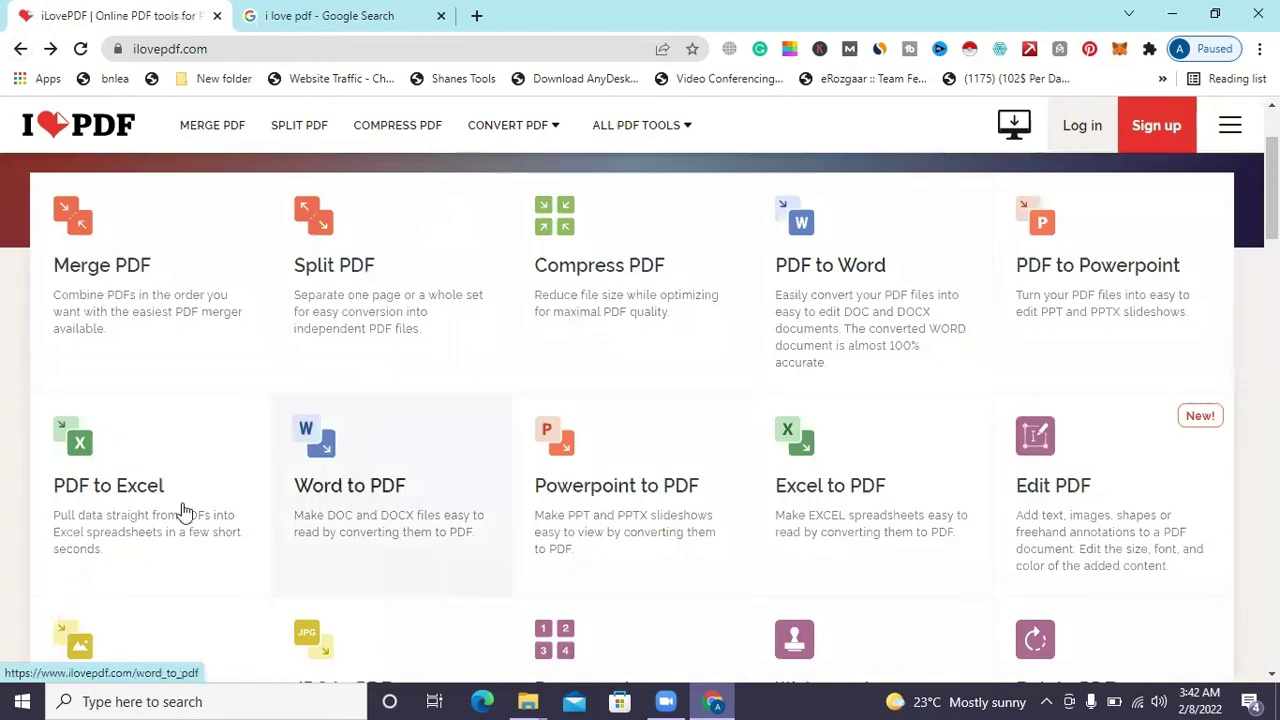
{"action": "left_click", "coordinate": [152, 459]}
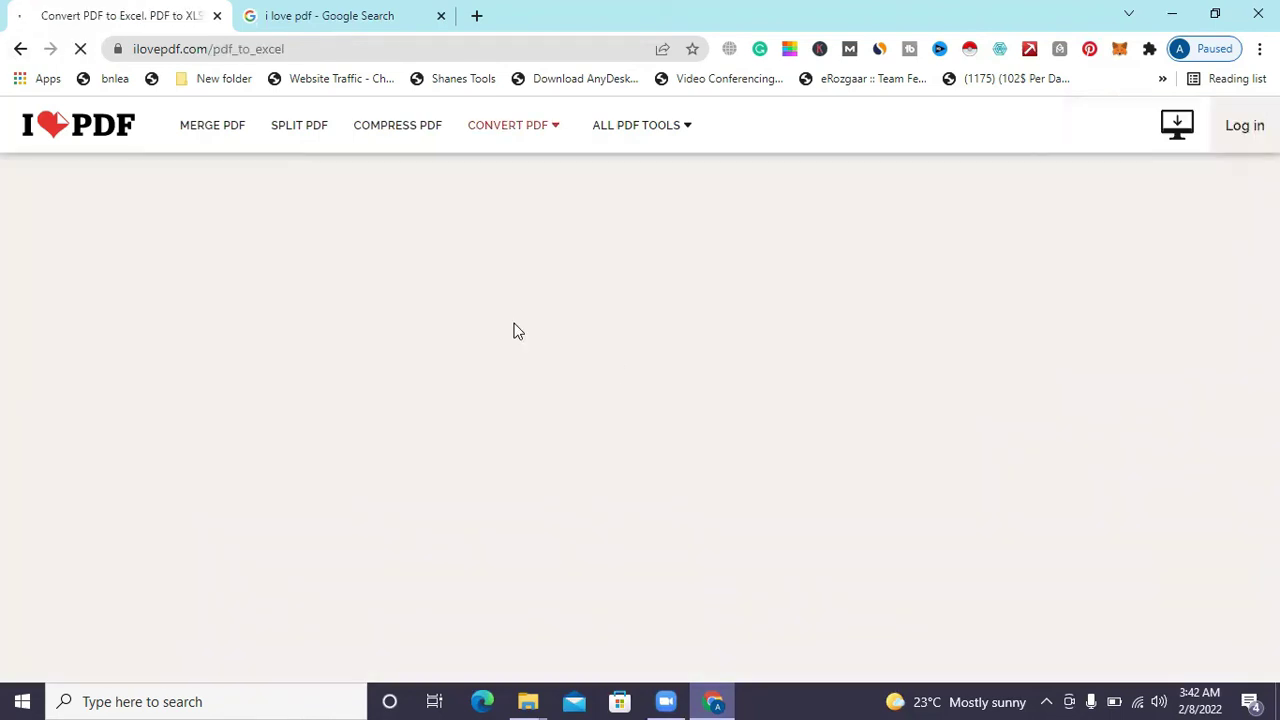
{"action": "left_click", "coordinate": [615, 370]}
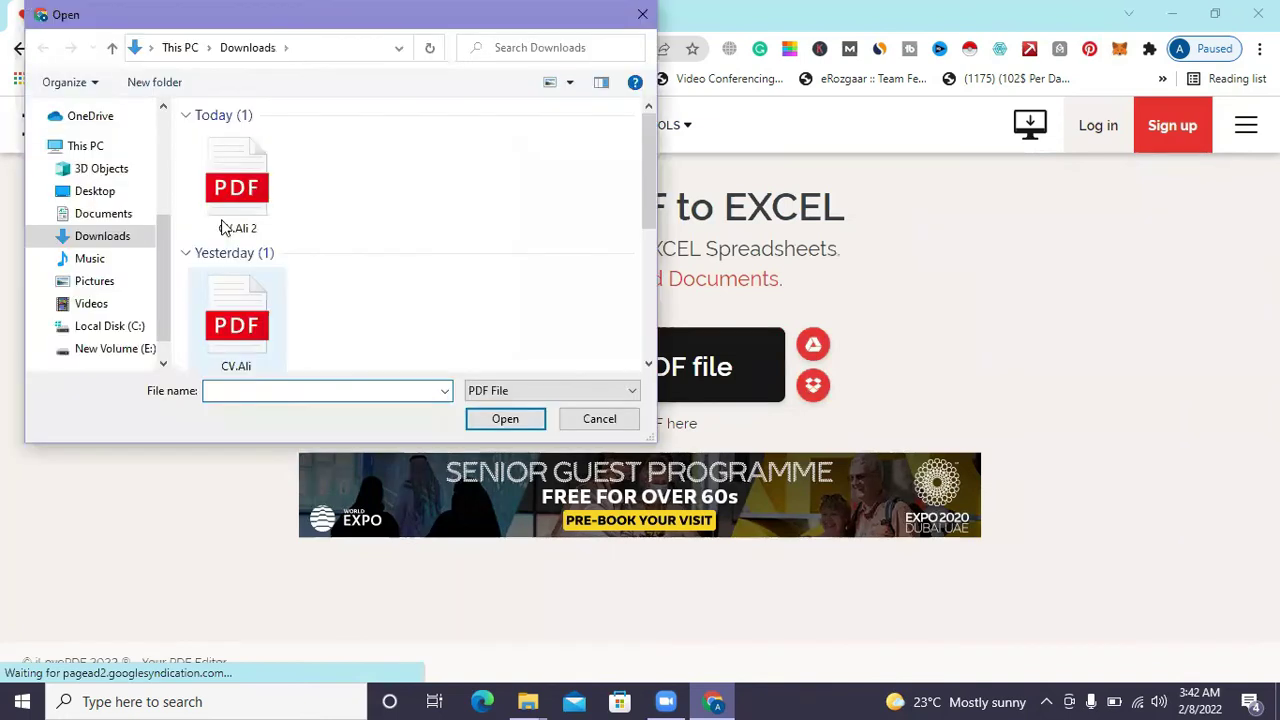
{"action": "left_click", "coordinate": [599, 418]}
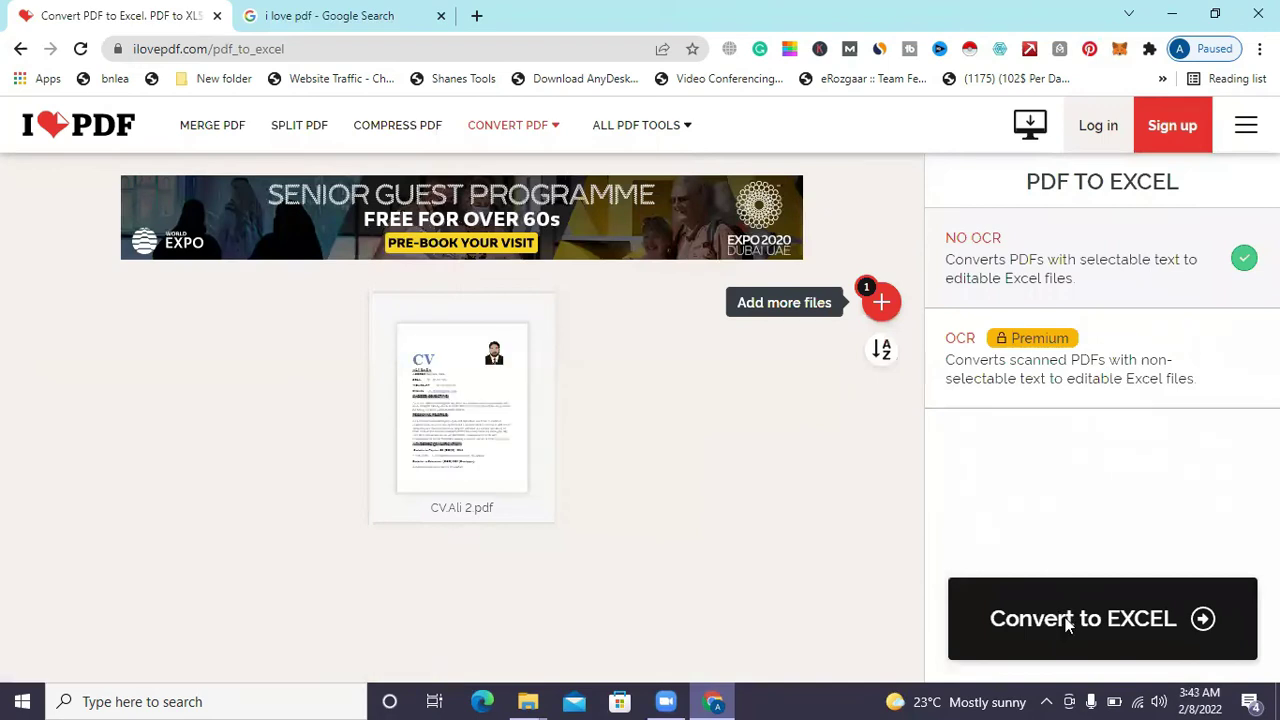
{"action": "left_click", "coordinate": [1068, 624]}
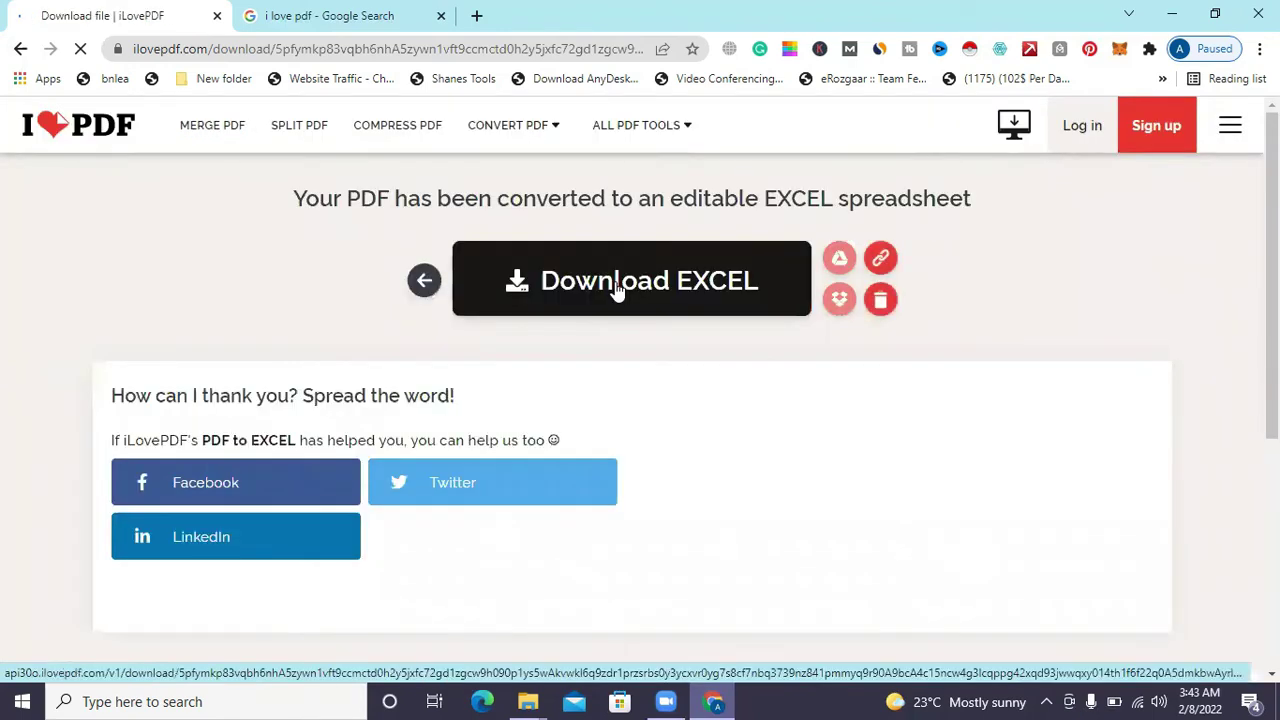
{"action": "left_click", "coordinate": [617, 288]}
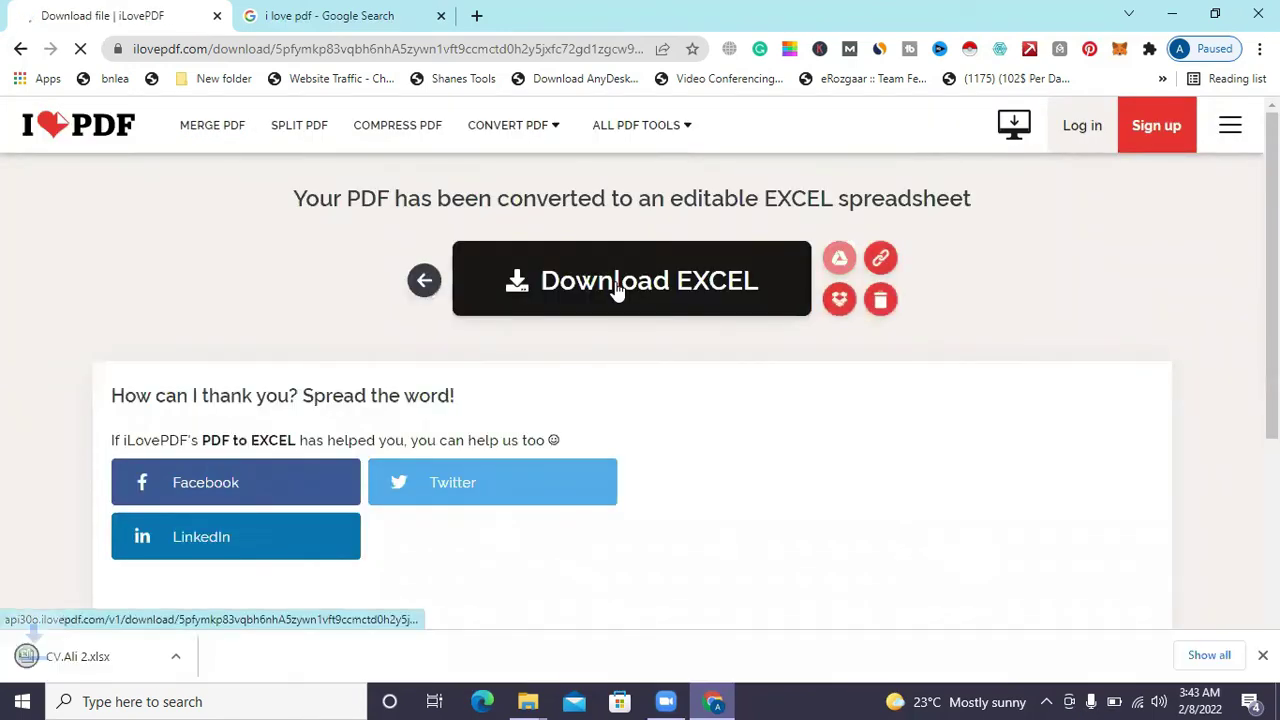
{"action": "left_click", "coordinate": [20, 50]}
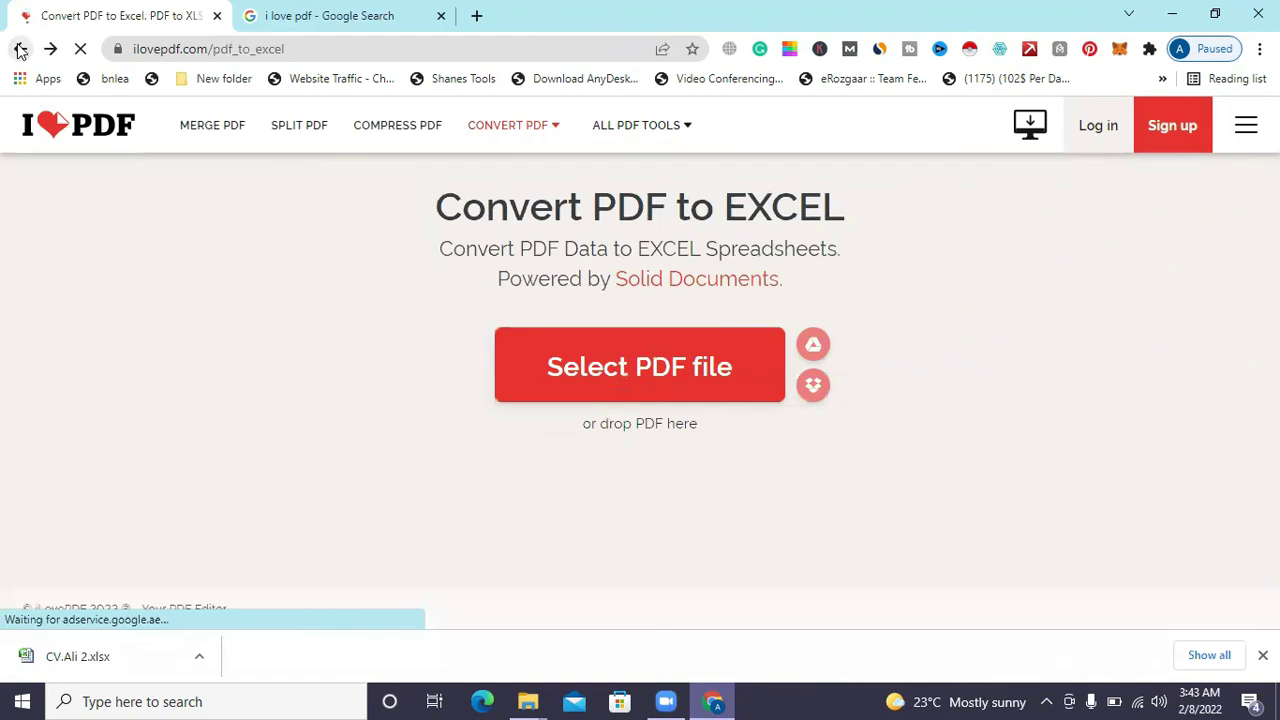
Step: Convert CV.Ali 2 PDF with PDF to PowerPoint and download CV.Ali 2.pptx
{"action": "left_click", "coordinate": [20, 50]}
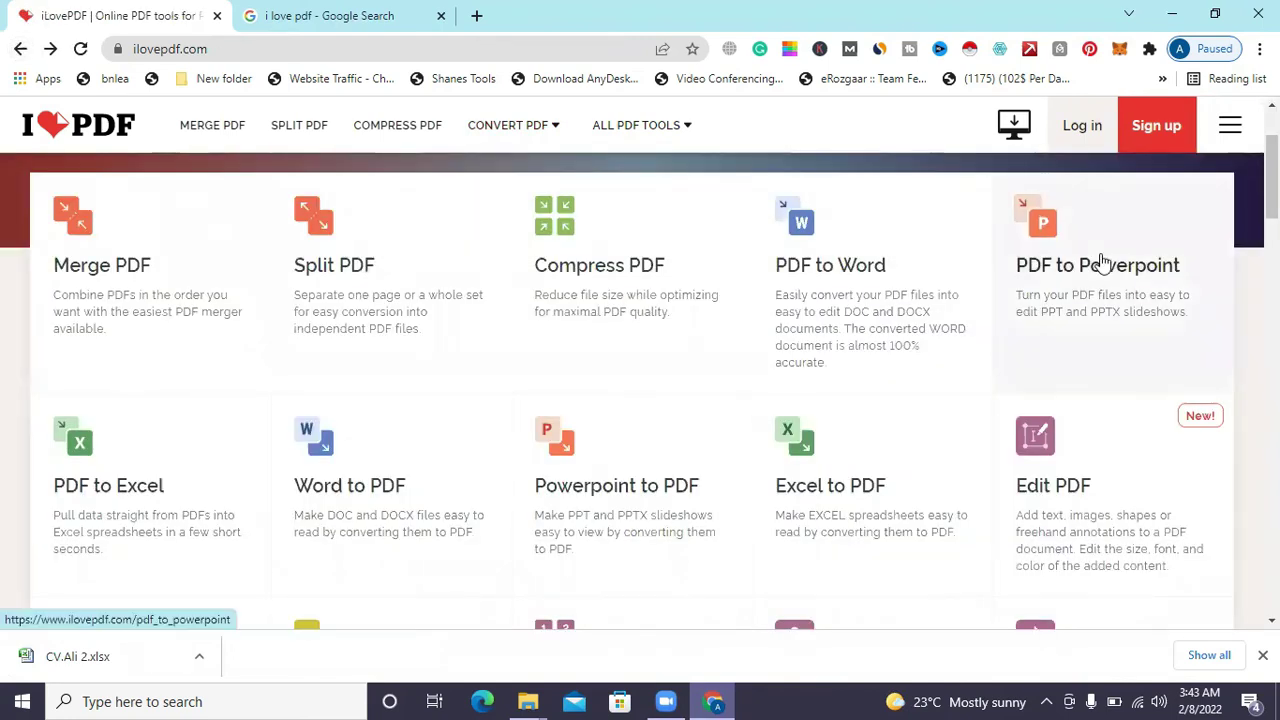
{"action": "left_click", "coordinate": [1103, 258]}
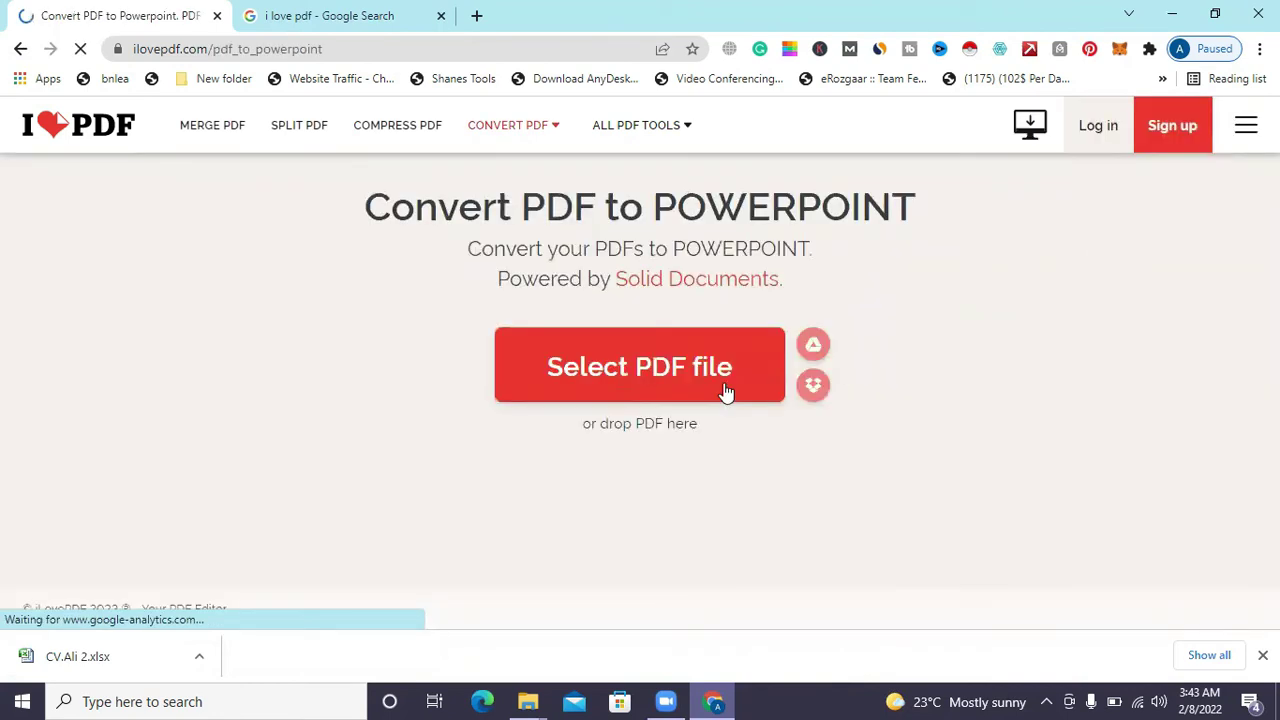
{"action": "left_click", "coordinate": [708, 388]}
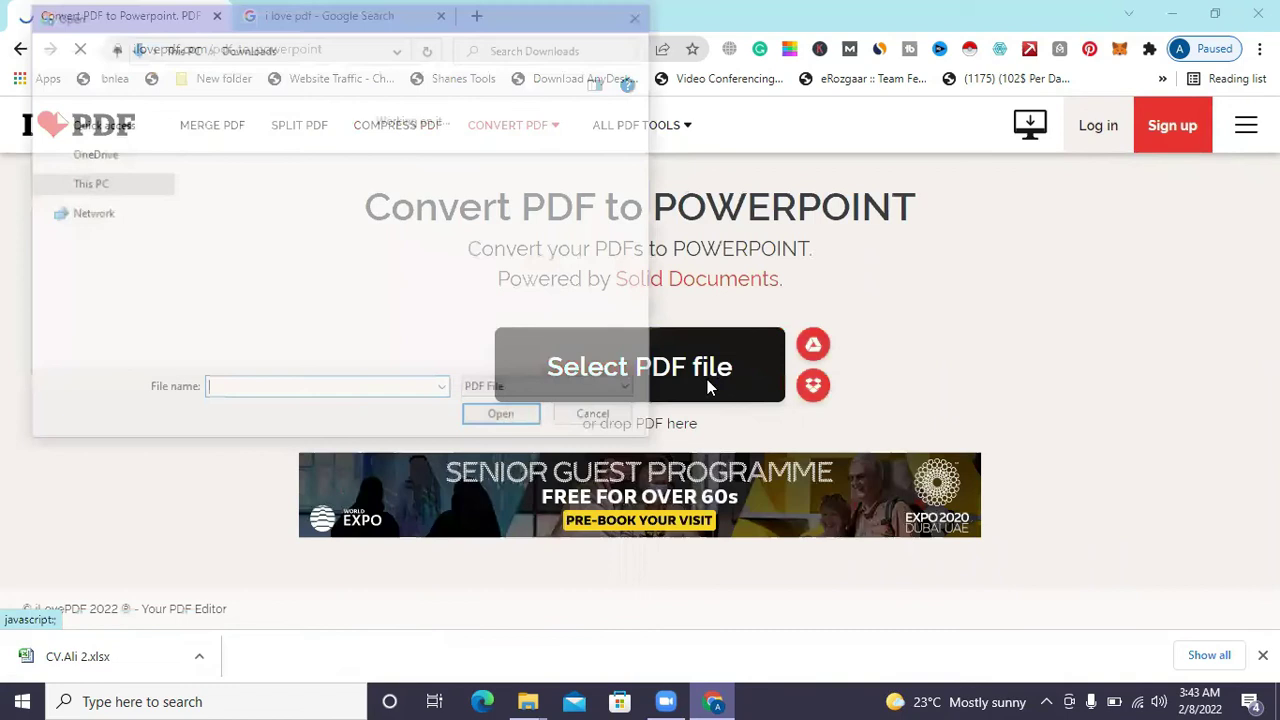
{"action": "double_click", "coordinate": [246, 178]}
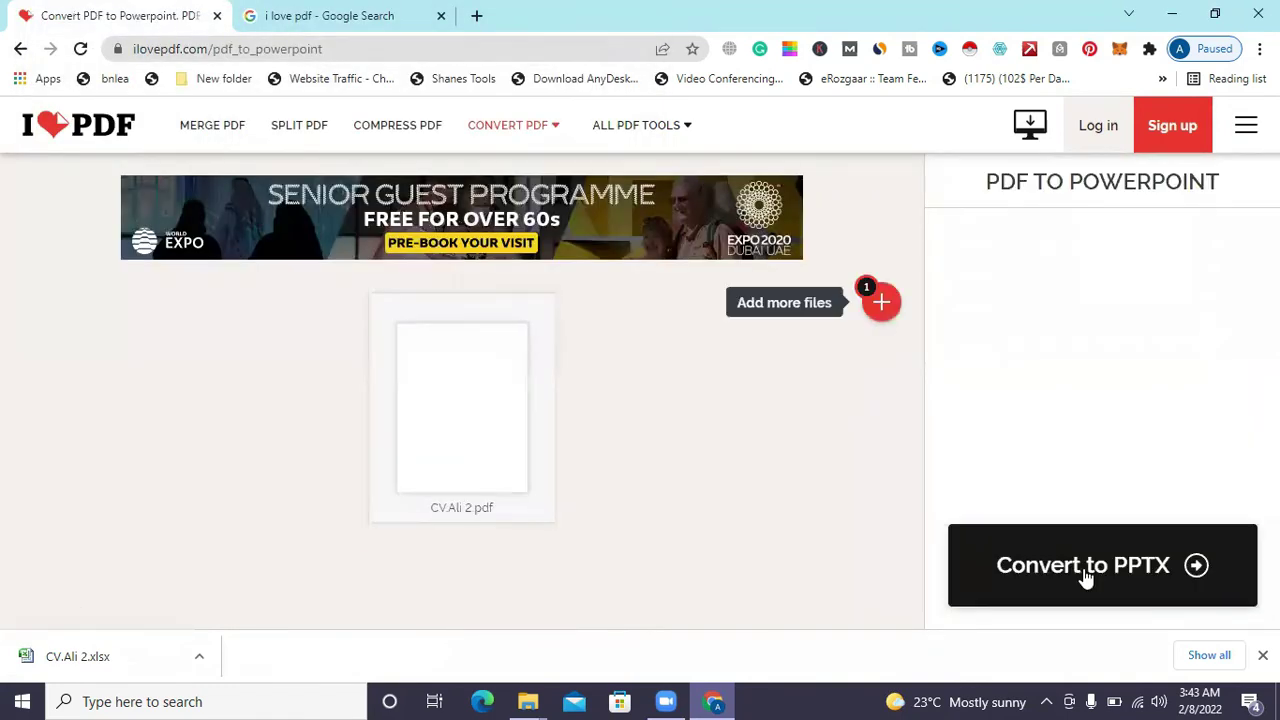
{"action": "left_click", "coordinate": [1097, 585]}
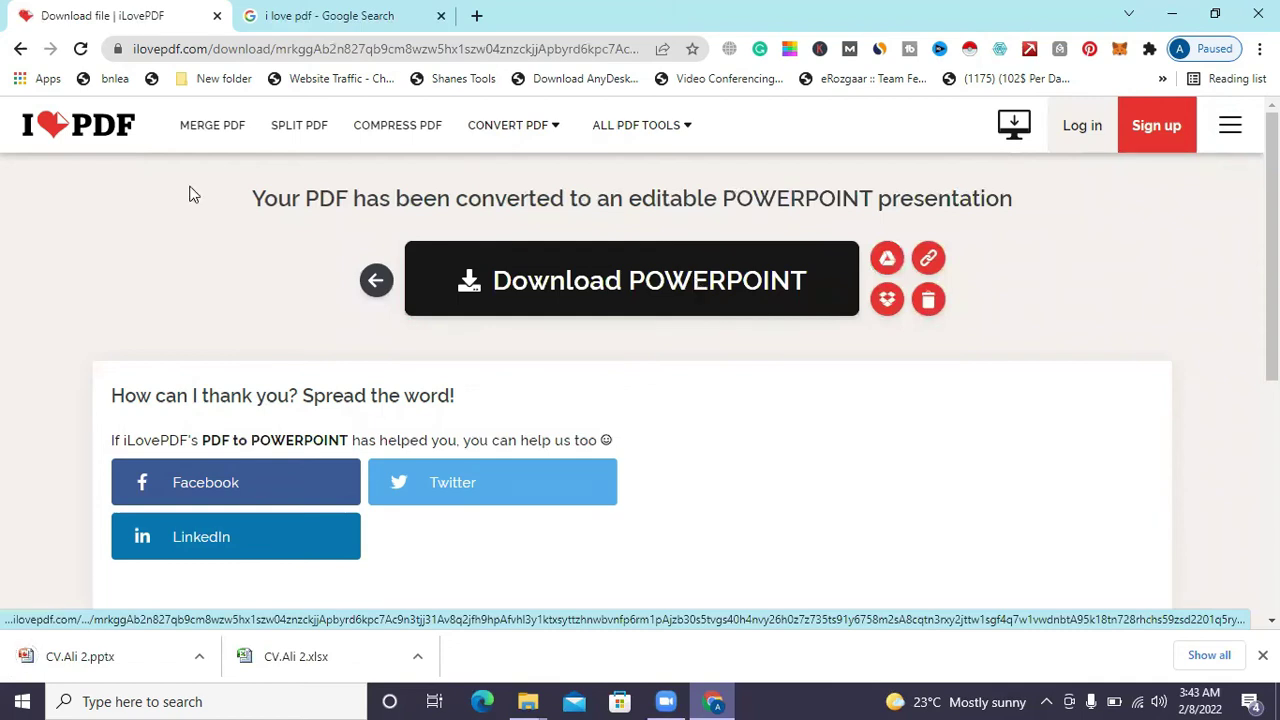
{"action": "left_click", "coordinate": [21, 50]}
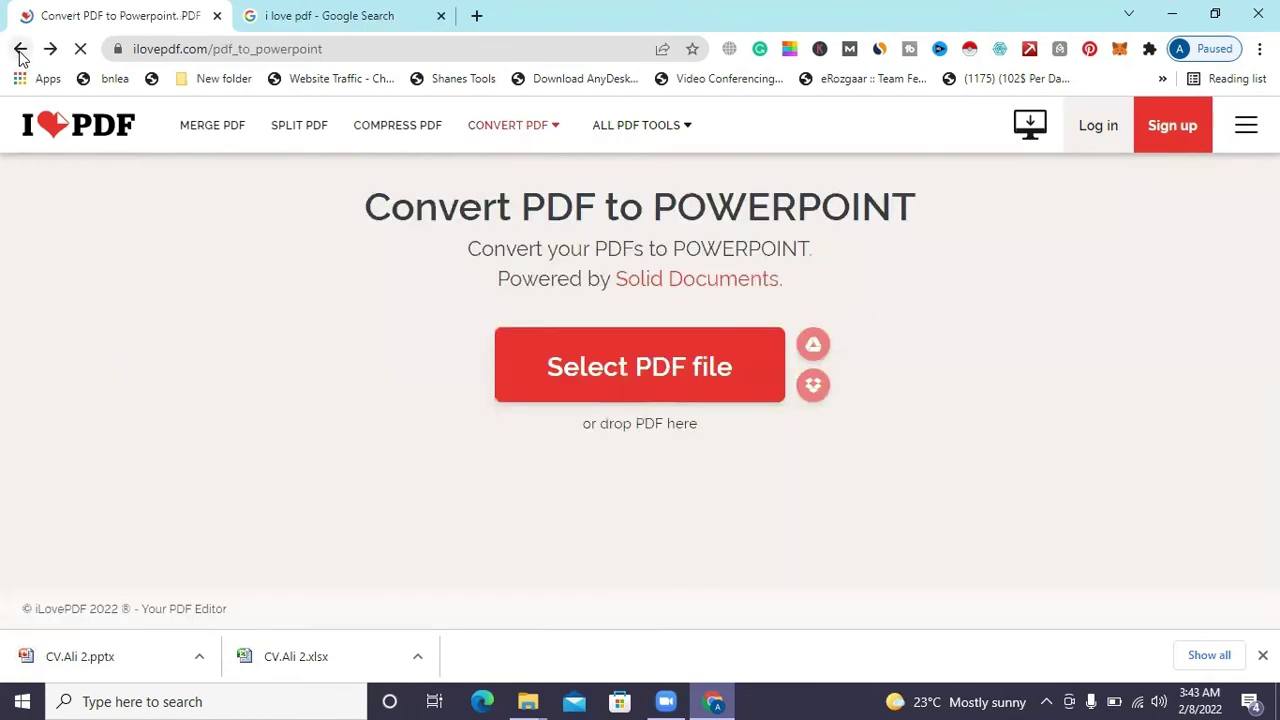
Step: Go back to the ilovepdf.com home page and jump to its top
{"action": "left_click", "coordinate": [20, 52]}
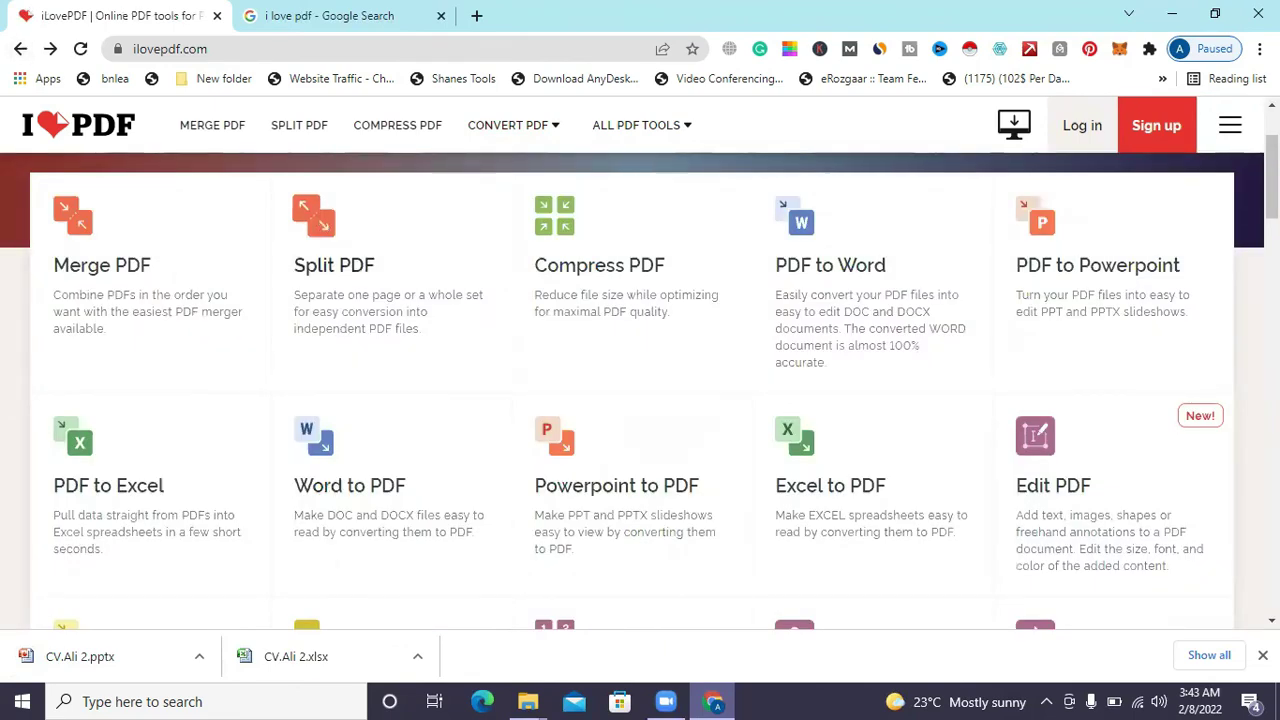
{"action": "mouse_move", "coordinate": [1230, 125]}
{"action": "left_click", "coordinate": [1136, 176]}
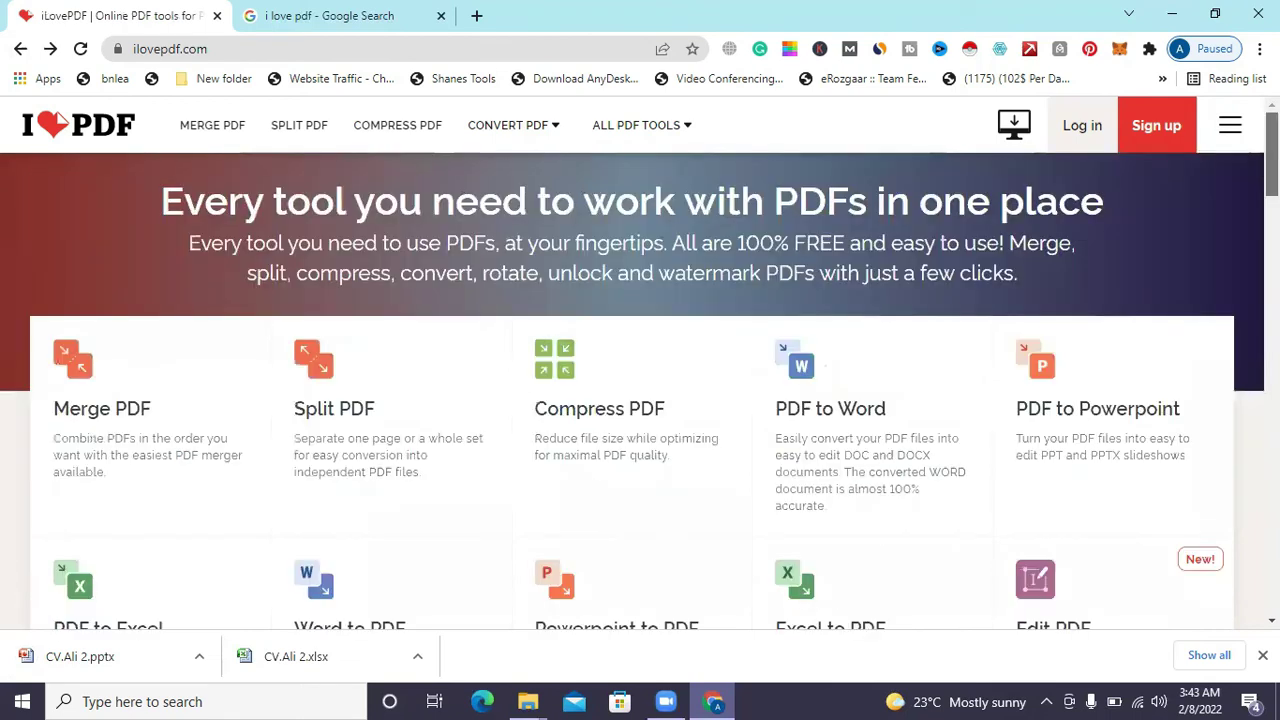
Step: Scroll through the home page's tool cards and back up to the top
{"action": "scroll", "coordinate": [640, 390], "scroll_direction": "down", "scroll_amount": 1}
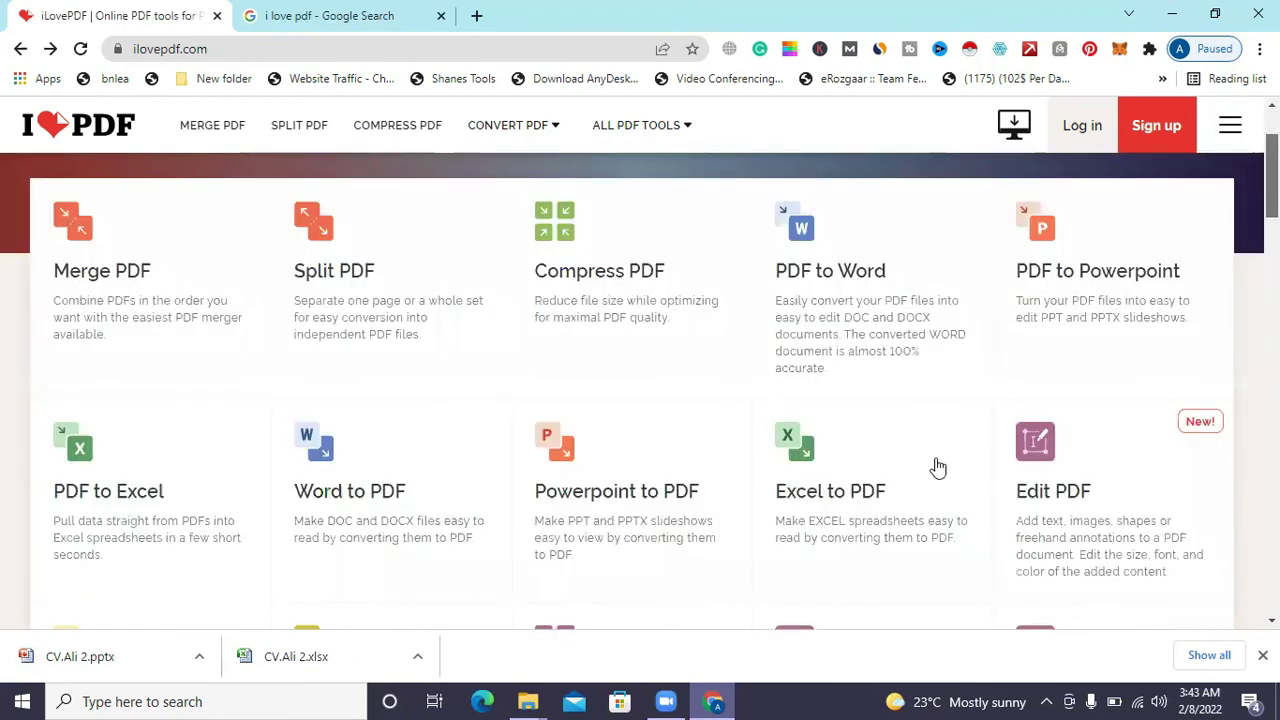
{"action": "scroll", "coordinate": [934, 466], "scroll_direction": "down", "scroll_amount": 1}
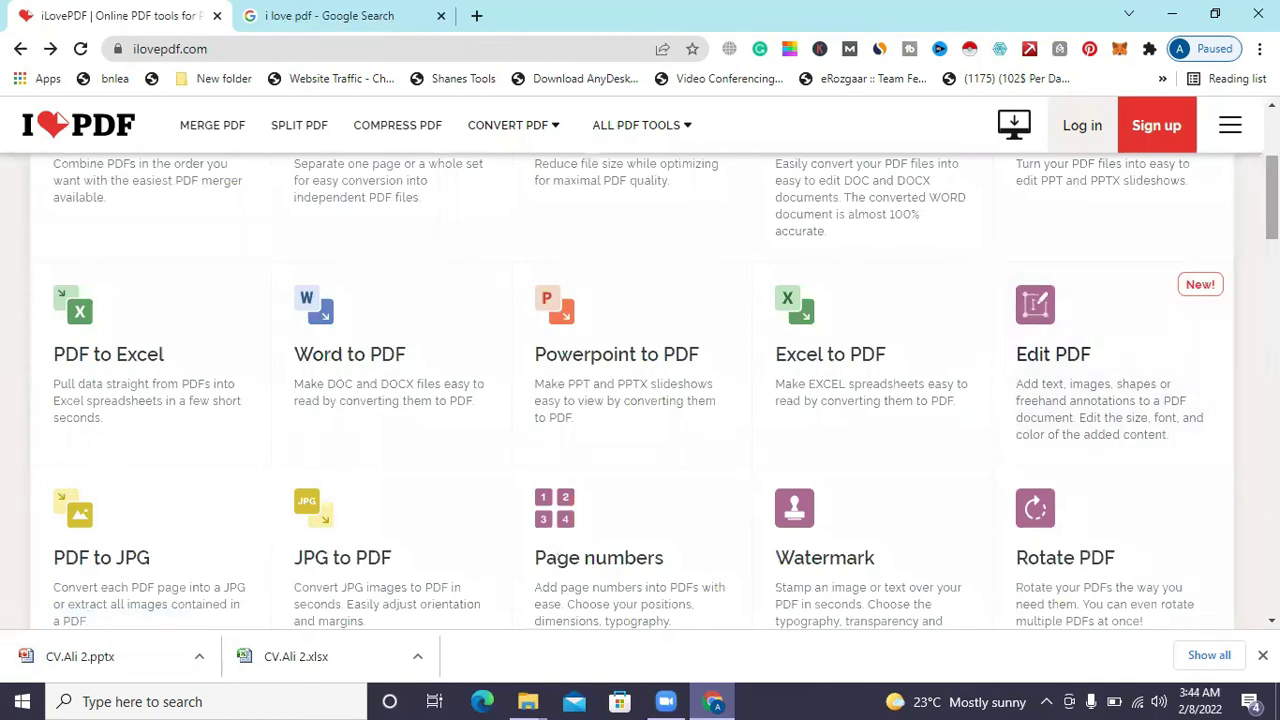
{"action": "scroll", "coordinate": [640, 390], "scroll_direction": "down", "scroll_amount": 1}
{"action": "scroll", "coordinate": [26, 400], "scroll_direction": "down", "scroll_amount": 1}
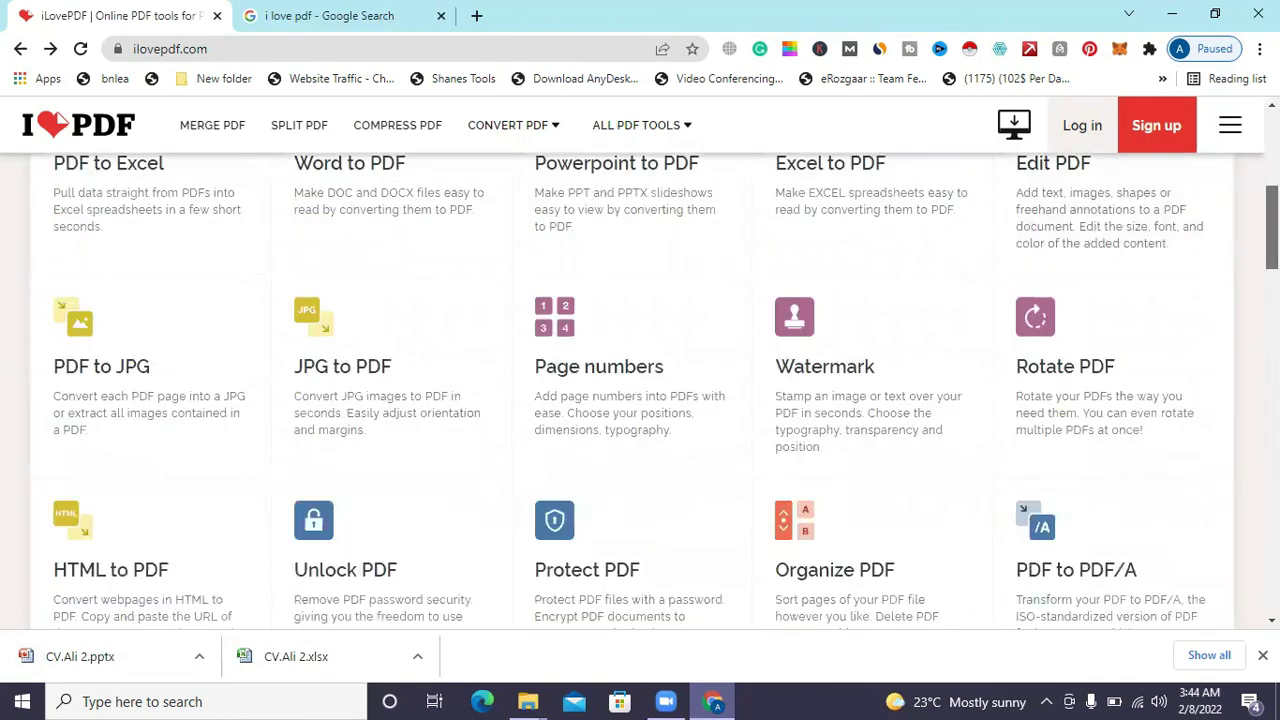
{"action": "scroll", "coordinate": [151, 323], "scroll_direction": "down", "scroll_amount": 1}
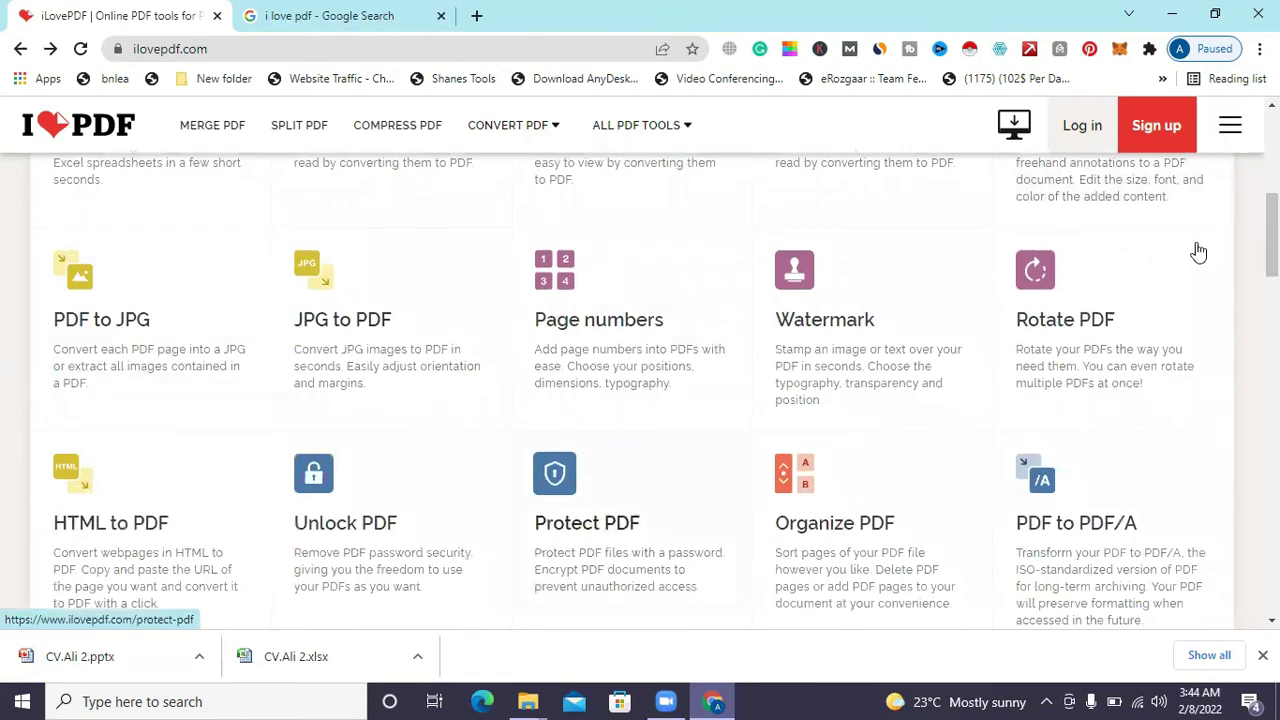
{"action": "scroll", "coordinate": [329, 380], "scroll_direction": "down", "scroll_amount": 1}
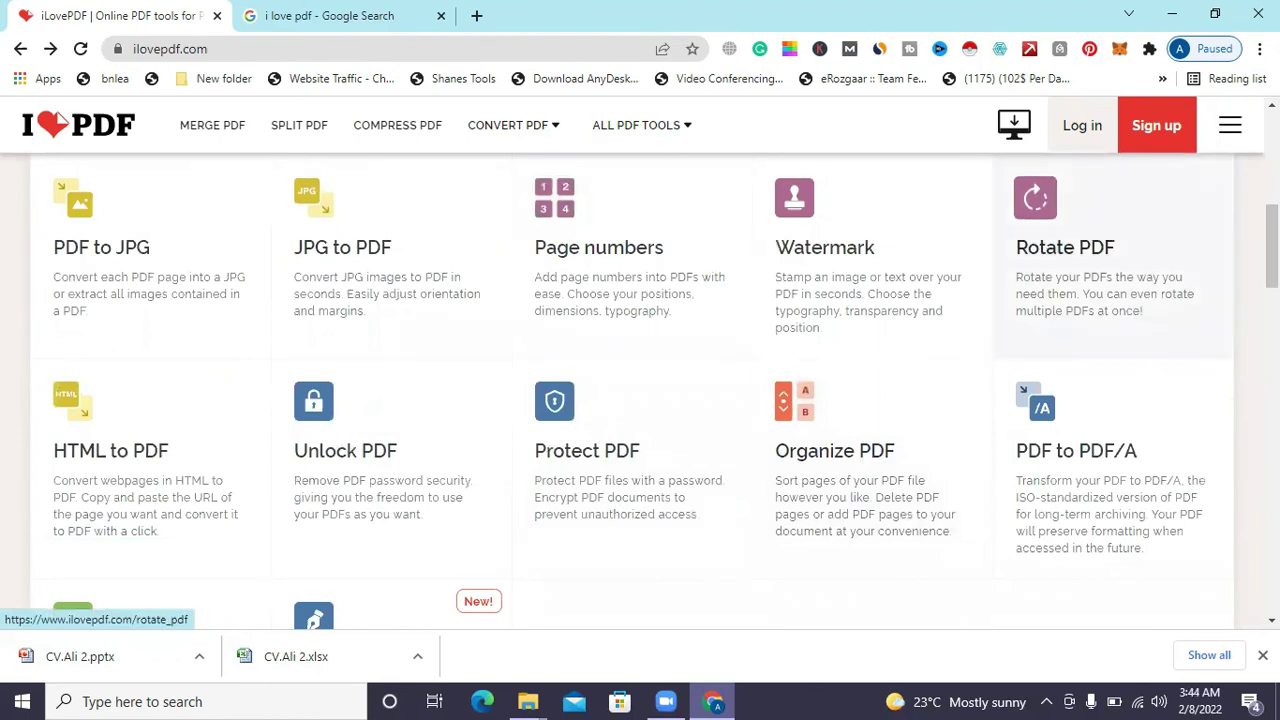
{"action": "scroll", "coordinate": [640, 390], "scroll_direction": "down", "scroll_amount": 2}
{"action": "scroll", "coordinate": [640, 390], "scroll_direction": "up", "scroll_amount": 3}
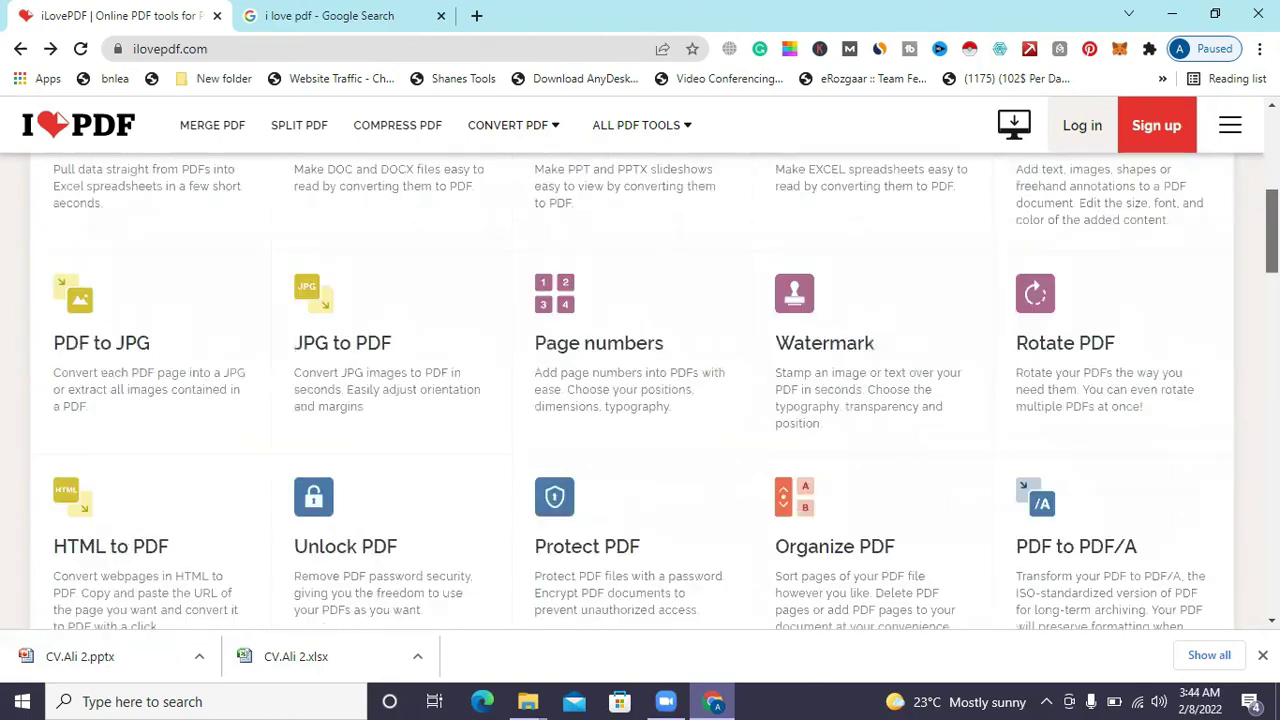
{"action": "scroll", "coordinate": [523, 377], "scroll_direction": "up", "scroll_amount": 5}
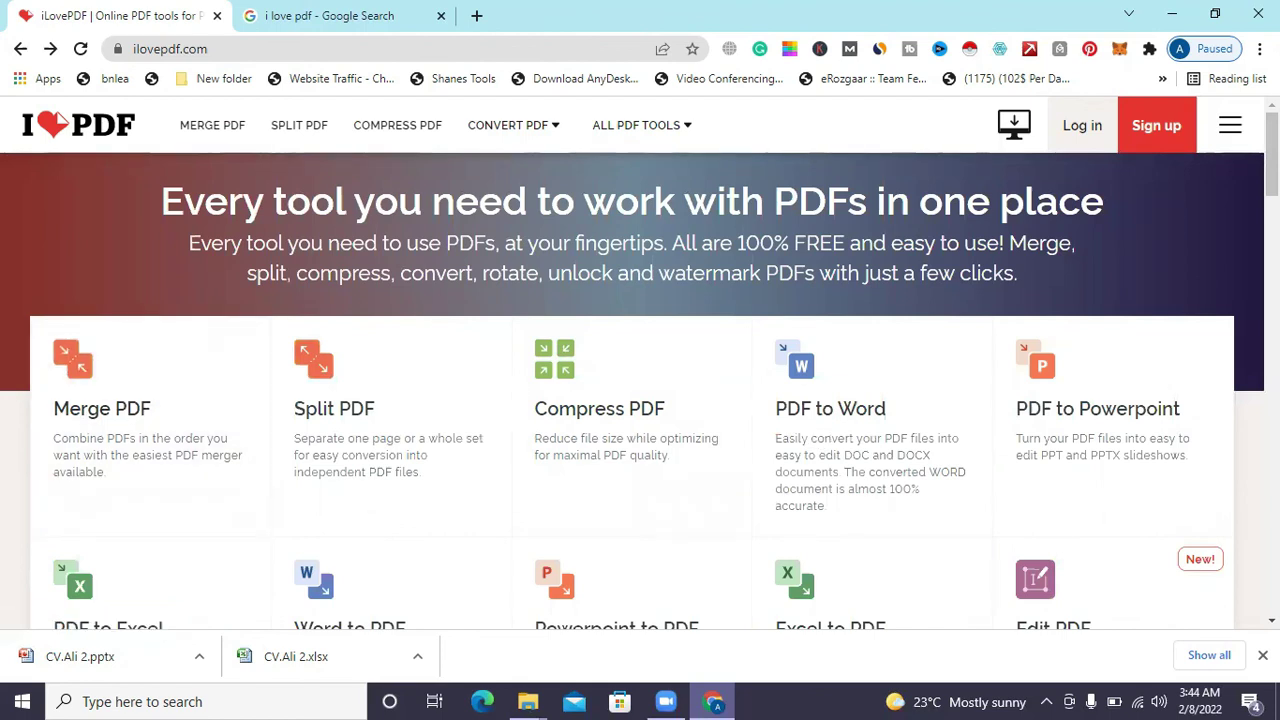
{"action": "scroll", "coordinate": [640, 400], "scroll_direction": "down", "scroll_amount": 2}
{"action": "scroll", "coordinate": [640, 400], "scroll_direction": "down", "scroll_amount": 1}
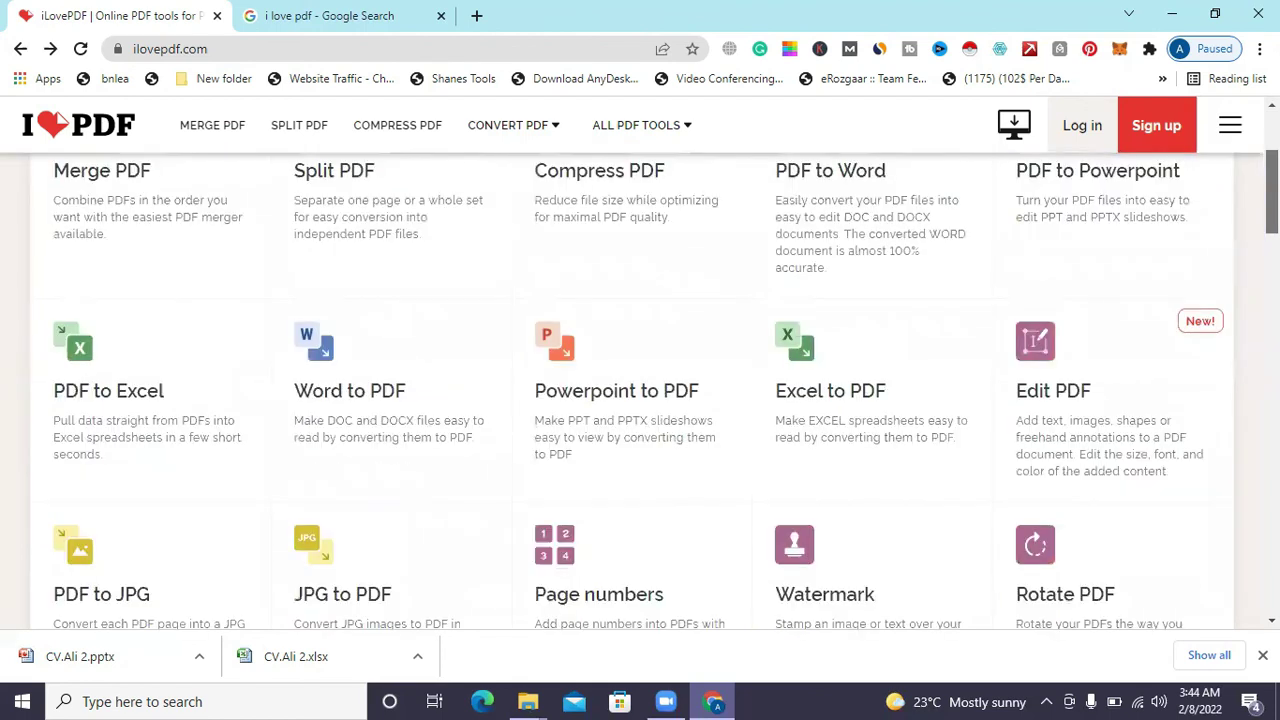
{"action": "scroll", "coordinate": [640, 400], "scroll_direction": "down", "scroll_amount": 5}
{"action": "scroll", "coordinate": [640, 400], "scroll_direction": "up", "scroll_amount": 4}
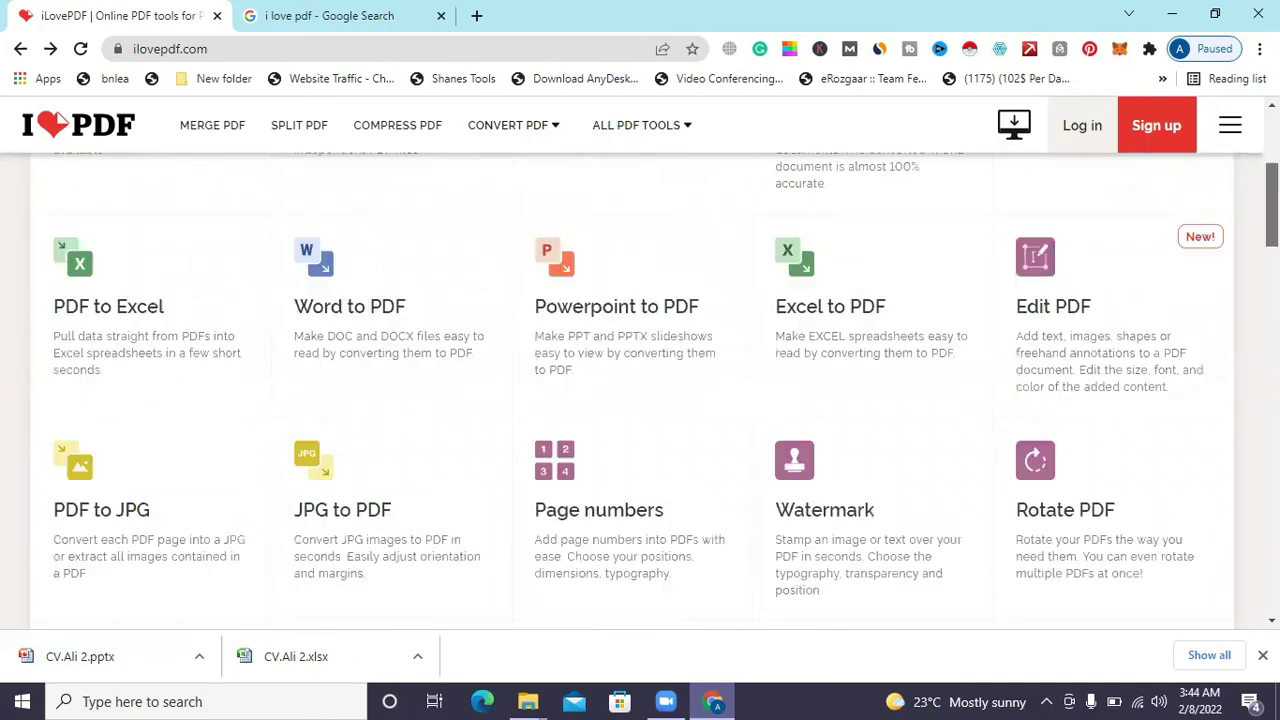
{"action": "scroll", "coordinate": [640, 400], "scroll_direction": "up", "scroll_amount": 2}
{"action": "scroll", "coordinate": [640, 400], "scroll_direction": "up", "scroll_amount": 2}
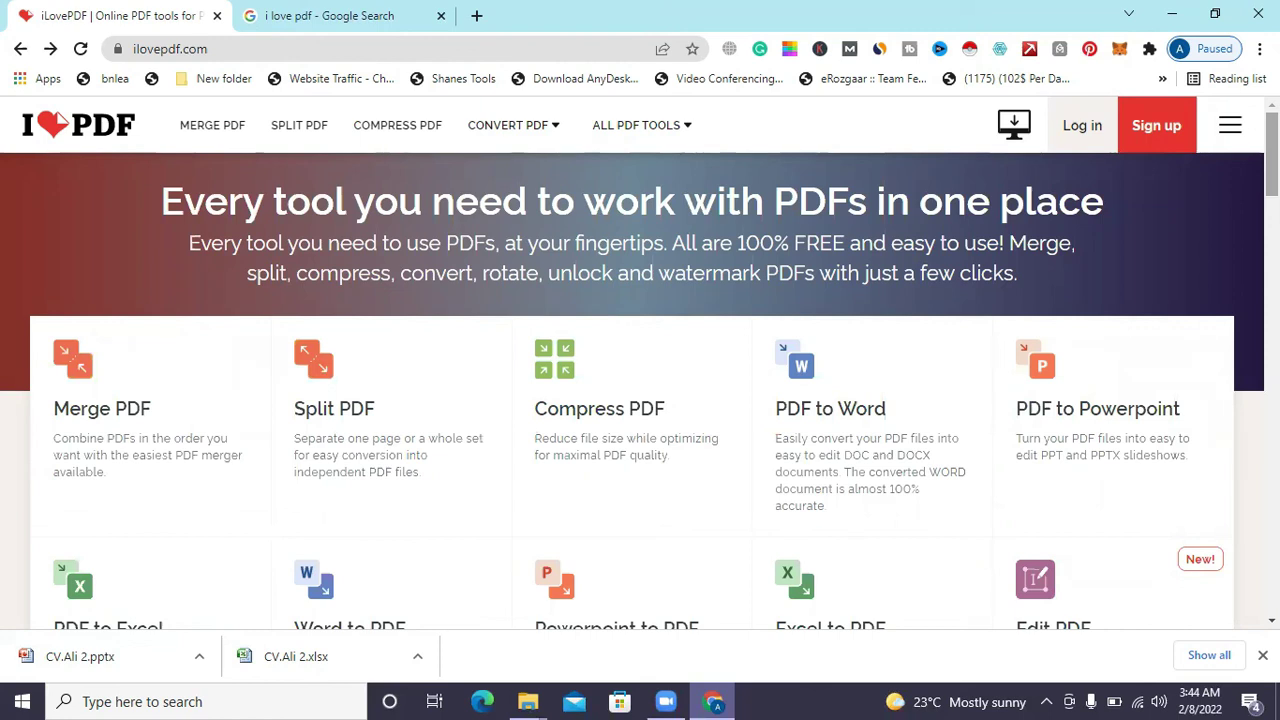
{"action": "scroll", "coordinate": [640, 390], "scroll_direction": "down", "scroll_amount": 2}
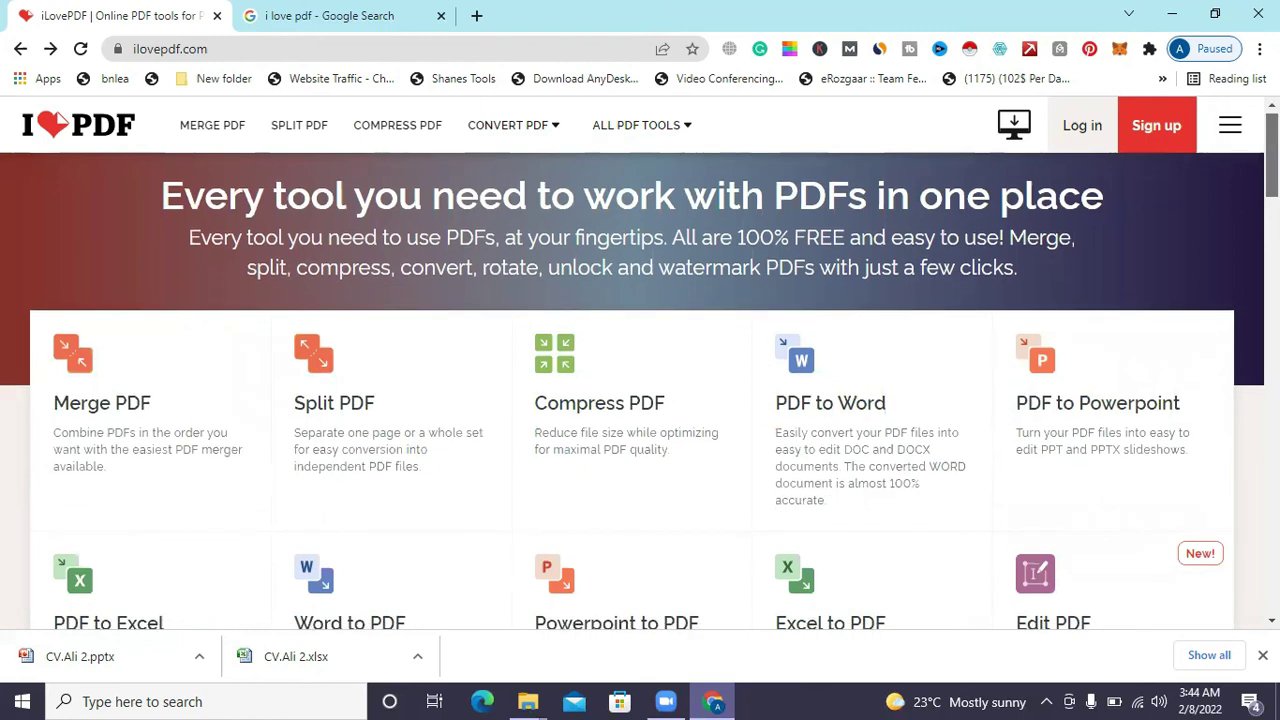
{"action": "scroll", "coordinate": [640, 390], "scroll_direction": "up", "scroll_amount": 2}
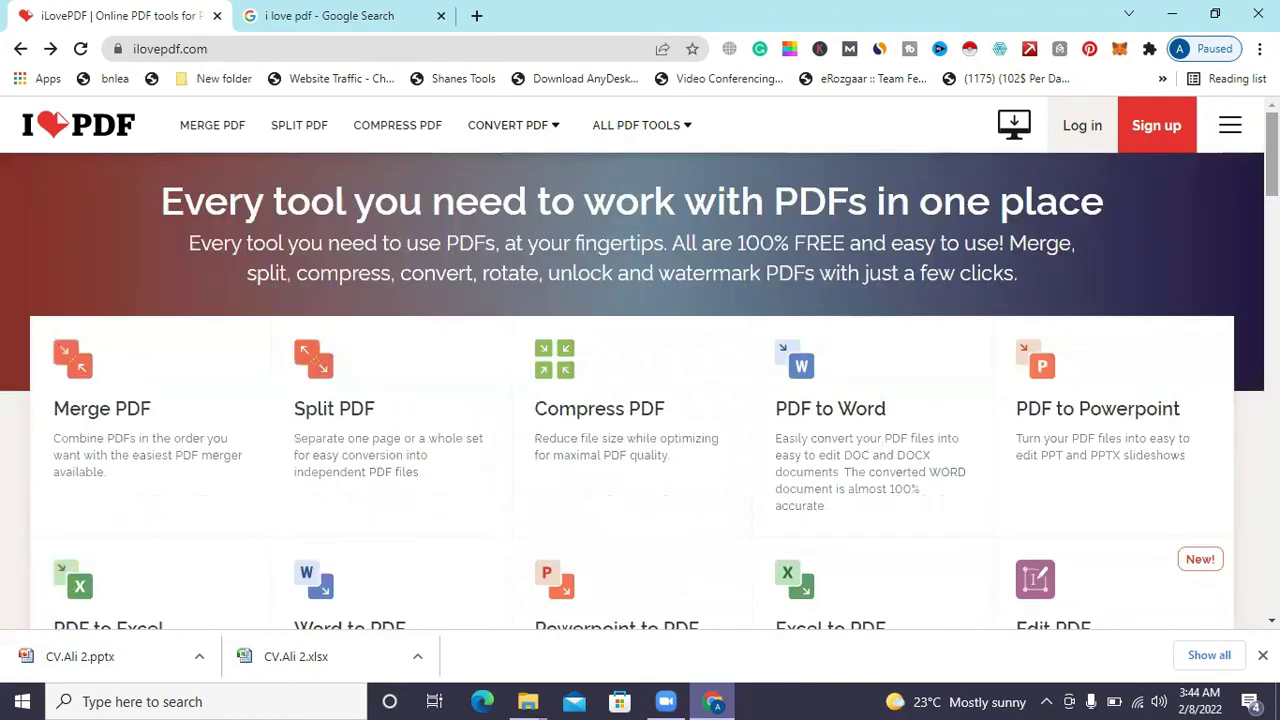
{"action": "left_click", "coordinate": [346, 7]}
{"action": "left_click", "coordinate": [122, 12]}
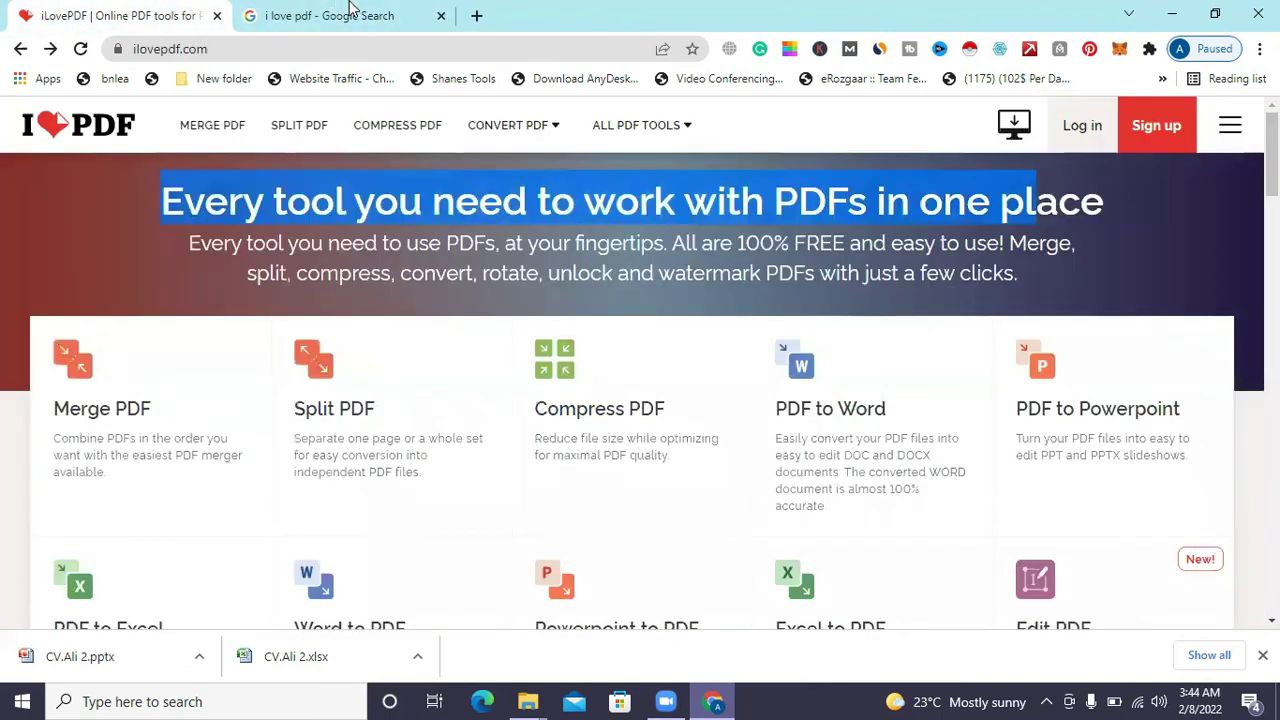
{"action": "left_click", "coordinate": [350, 12]}
{"action": "left_click", "coordinate": [152, 14]}
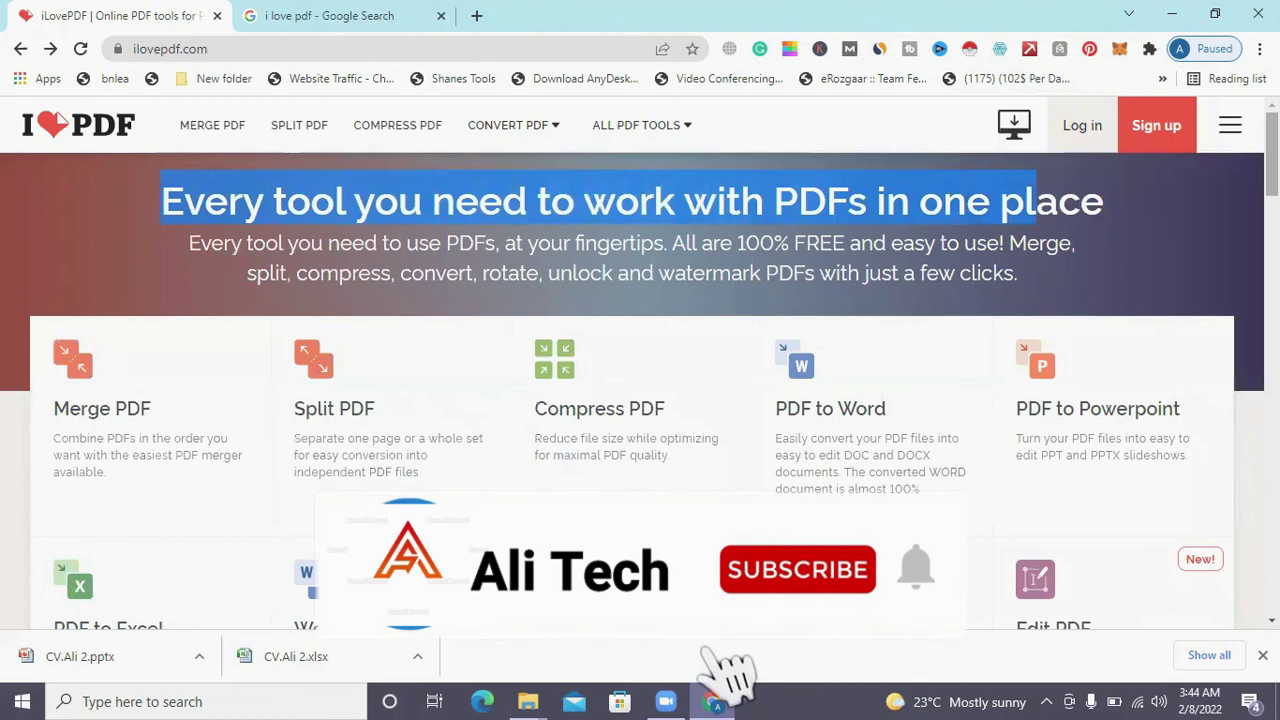
{"action": "scroll", "coordinate": [640, 390], "scroll_direction": "down", "scroll_amount": 1}
{"action": "scroll", "coordinate": [640, 390], "scroll_direction": "up", "scroll_amount": 1}
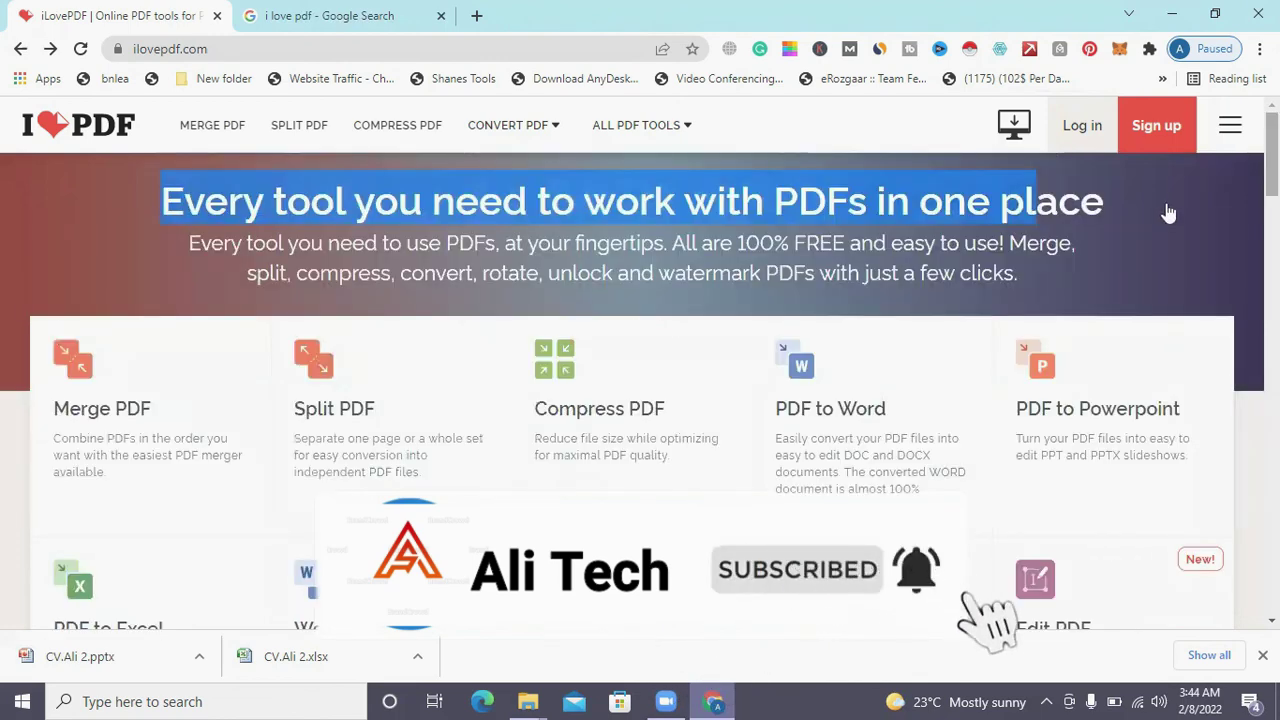
{"action": "left_click", "coordinate": [1230, 125]}
{"action": "mouse_move", "coordinate": [1142, 221]}
{"action": "left_click", "coordinate": [414, 306]}
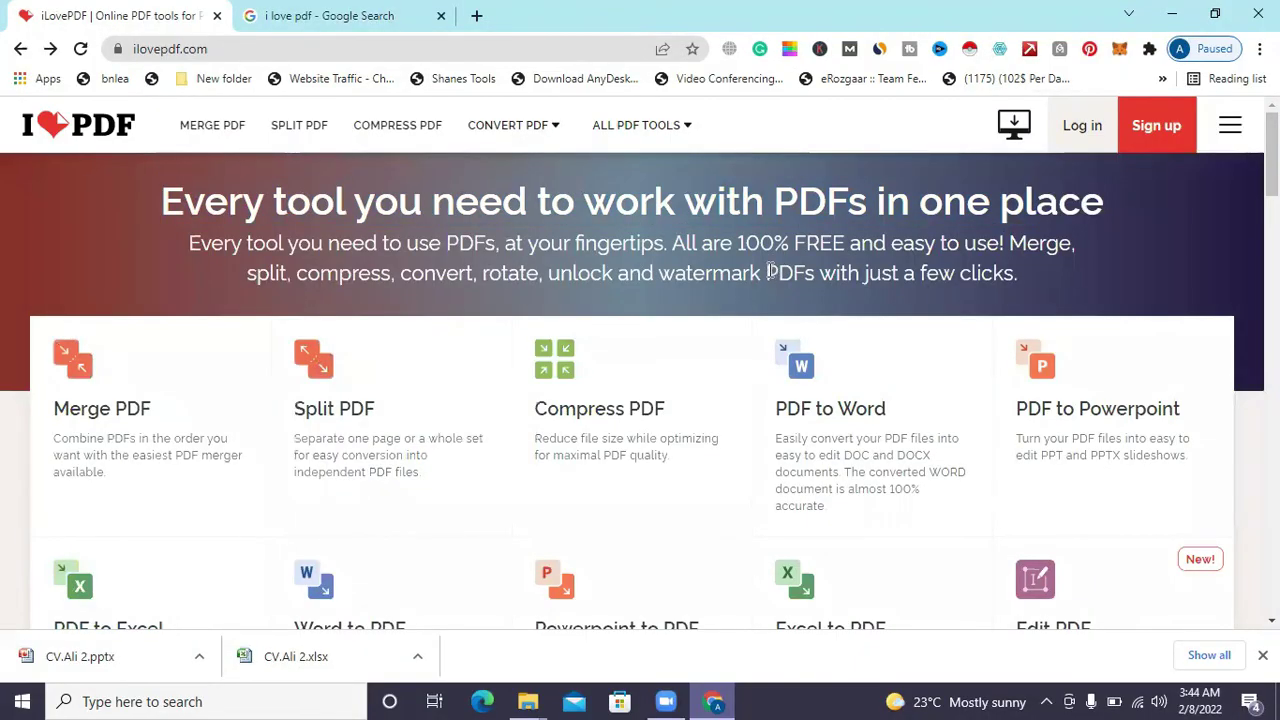